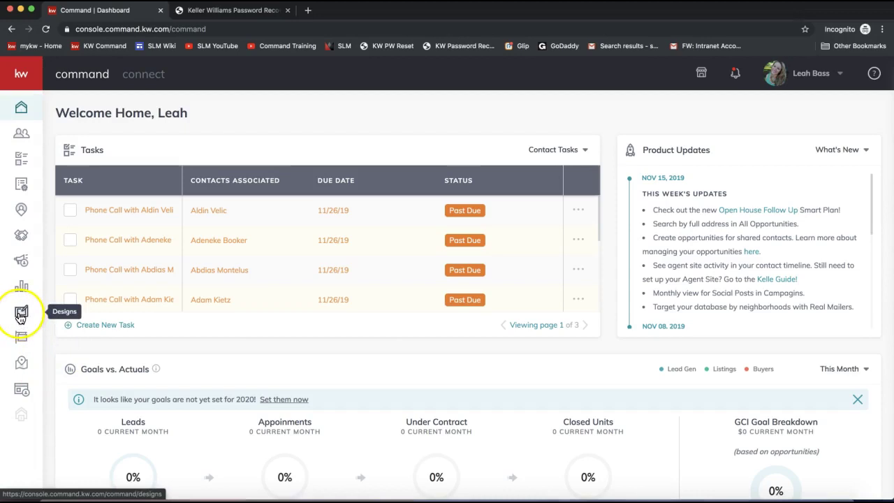
# - Open the Designs section with the saved design templates
pyautogui.click(21, 316)
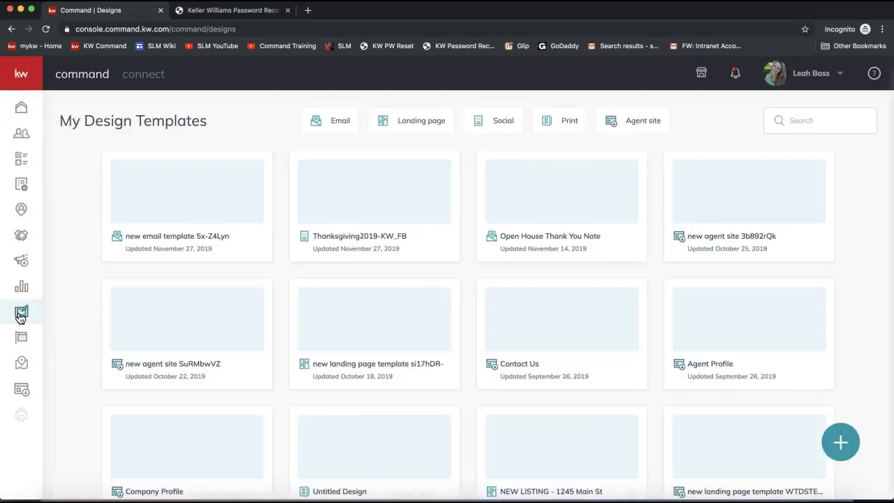
pyautogui.click(21, 317)
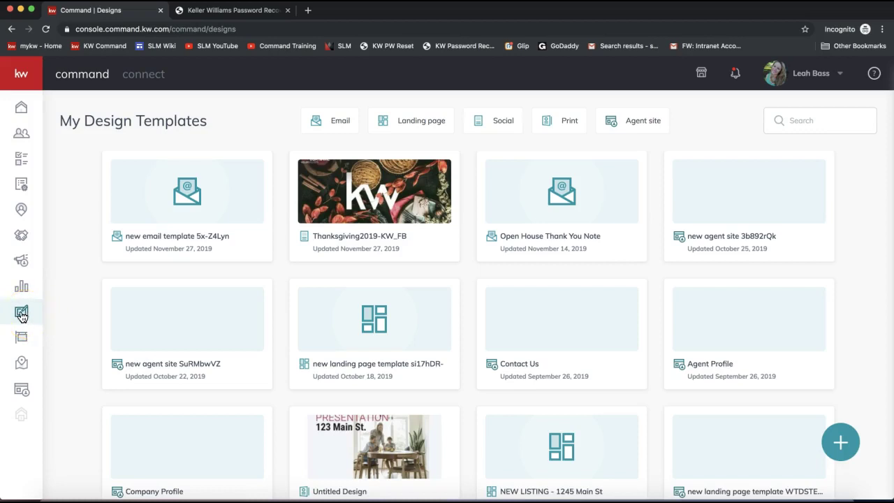
# - Expand the navigation sidebar to show its section names and collapse it again, staying on Designs
pyautogui.click(23, 80)
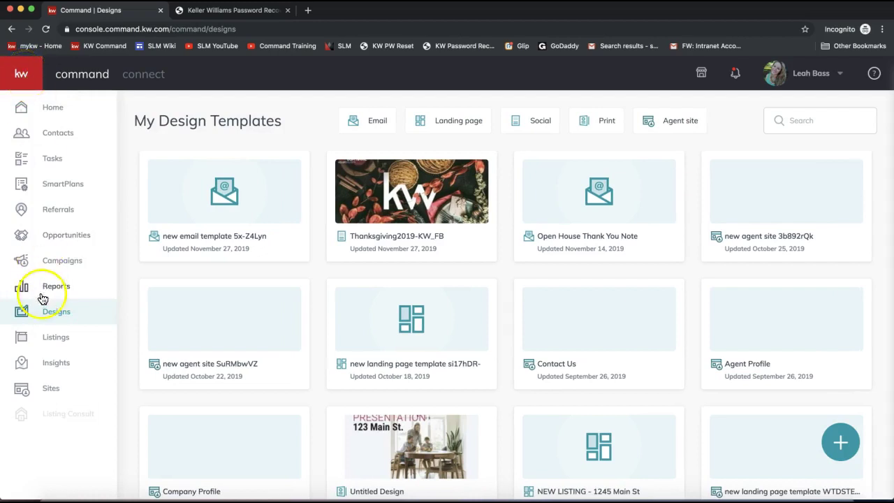
pyautogui.click(23, 82)
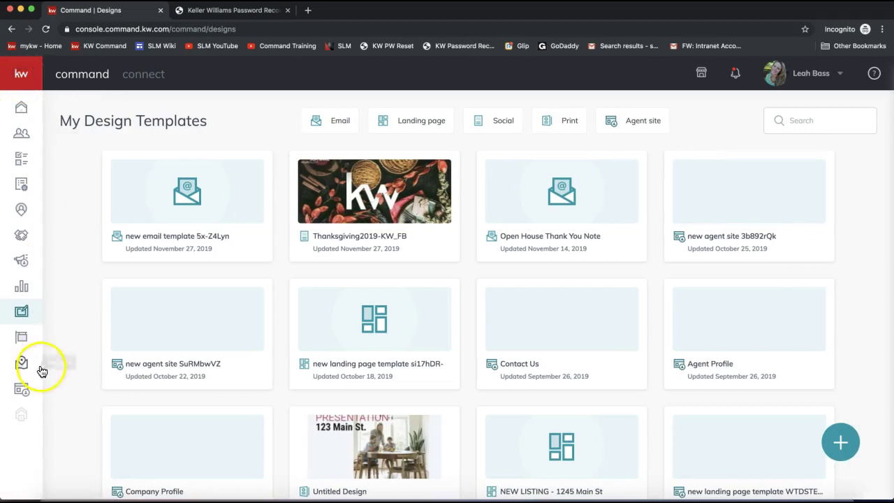
pyautogui.click(20, 315)
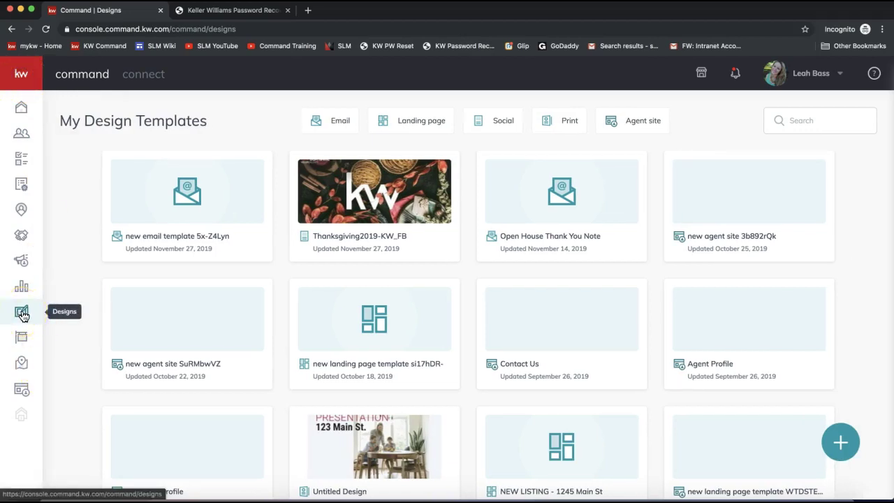
pyautogui.click(22, 314)
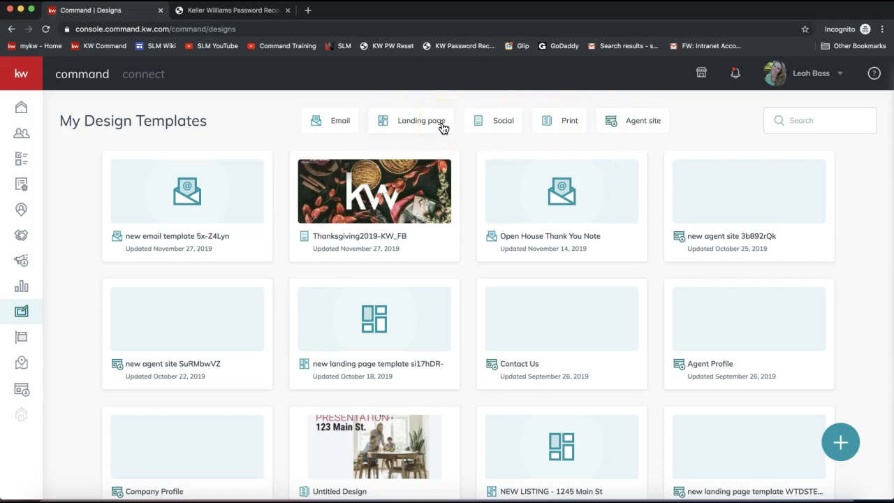
# - Create a new design with the Social template type, without importing photos and text from a listing
pyautogui.click(842, 443)
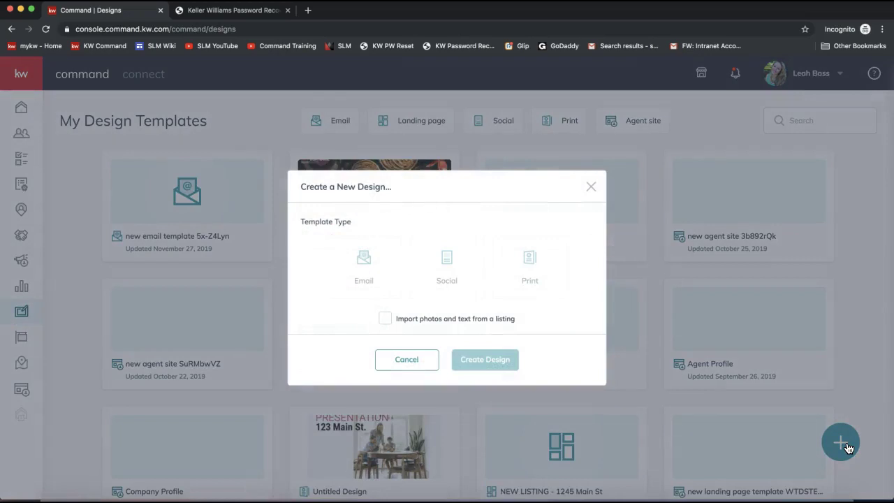
pyautogui.click(366, 283)
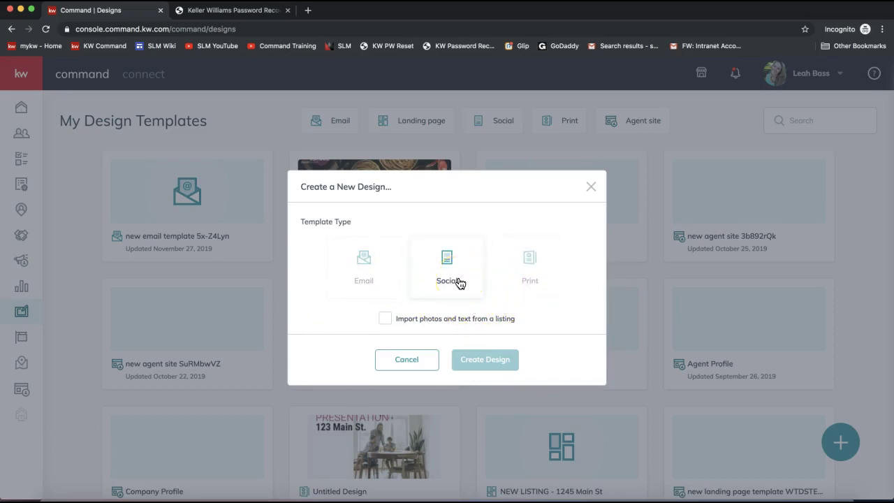
pyautogui.click(523, 288)
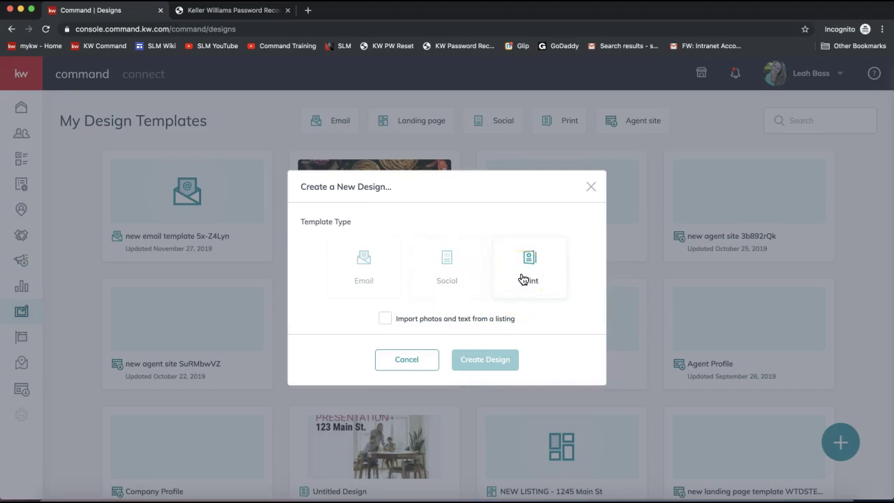
pyautogui.click(364, 286)
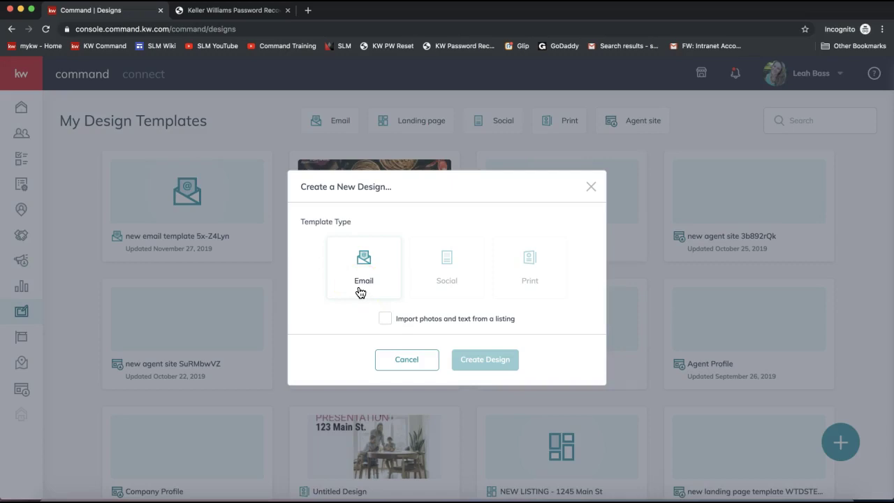
pyautogui.click(350, 283)
pyautogui.click(435, 296)
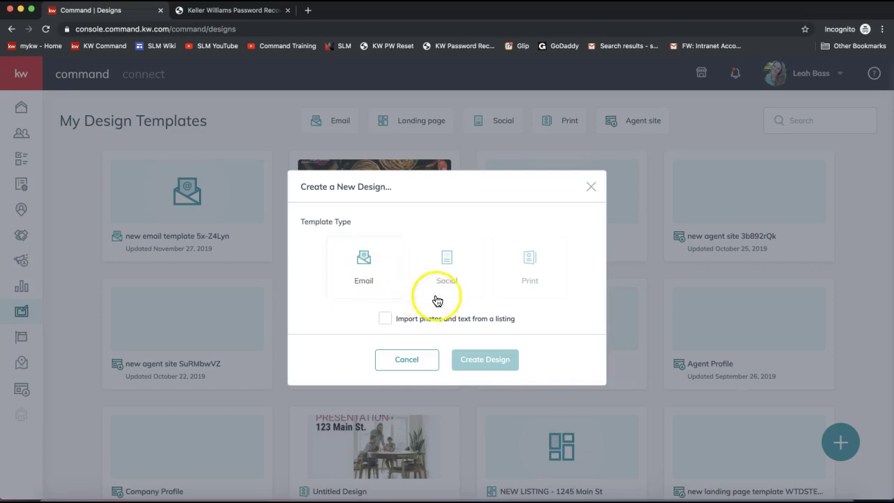
pyautogui.click(442, 265)
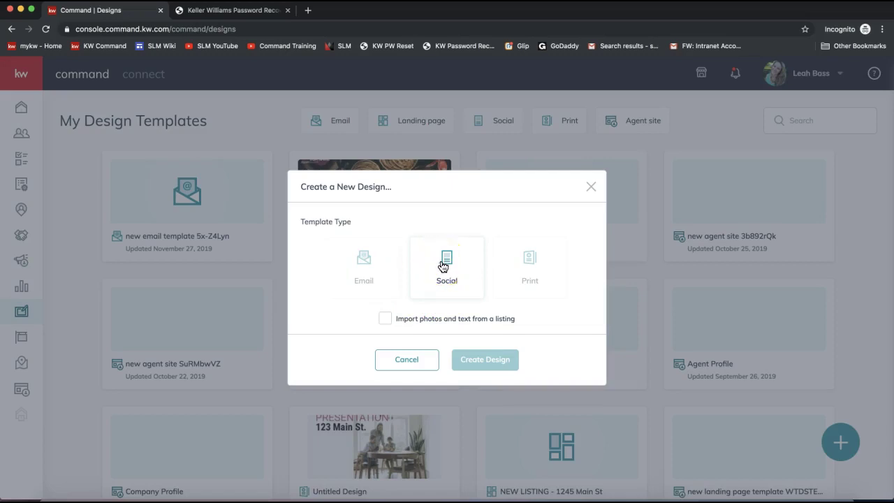
pyautogui.click(443, 266)
pyautogui.click(471, 362)
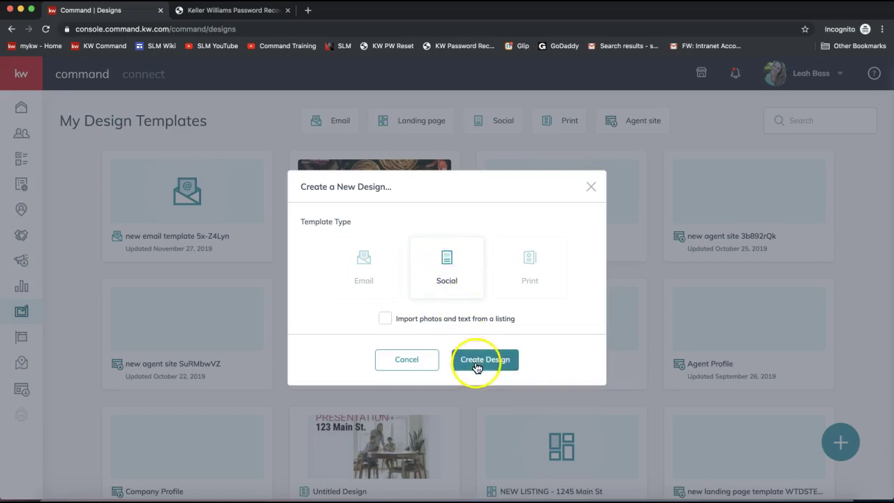
pyautogui.click(455, 291)
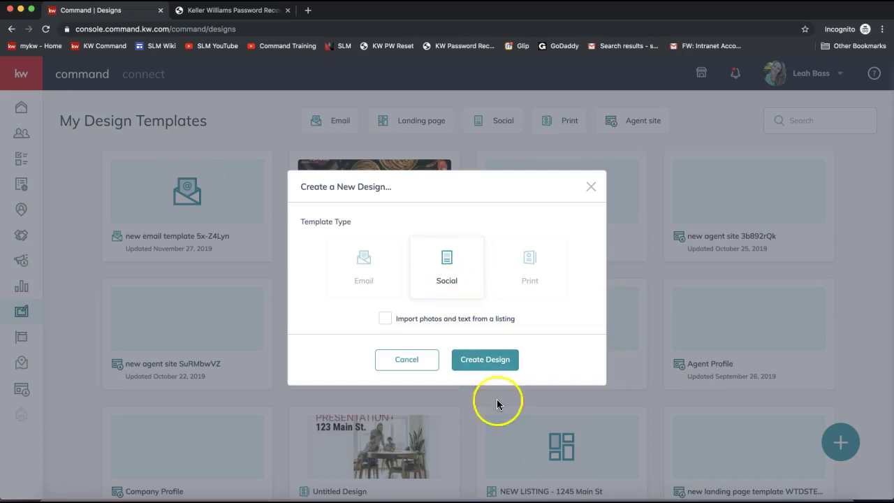
pyautogui.click(484, 369)
pyautogui.click(487, 371)
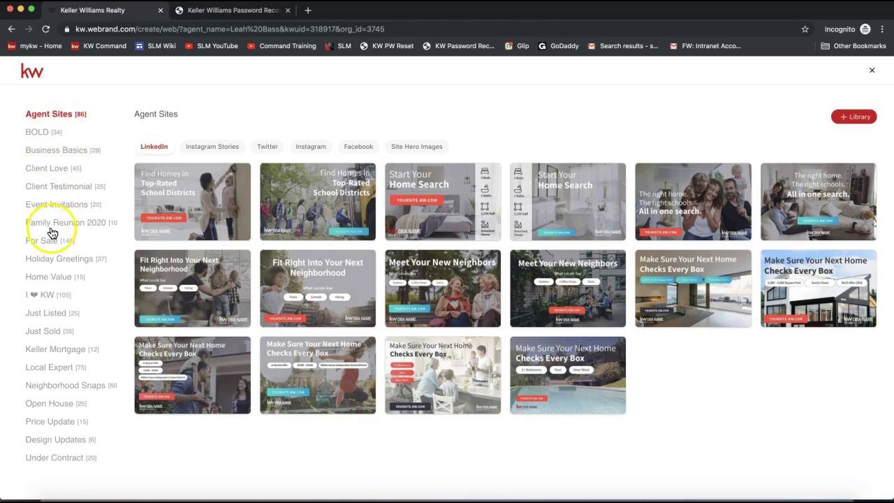
# - Browse the template categories I ❤ KW, Home Value, Just Listed and Just Sold
pyautogui.click(49, 296)
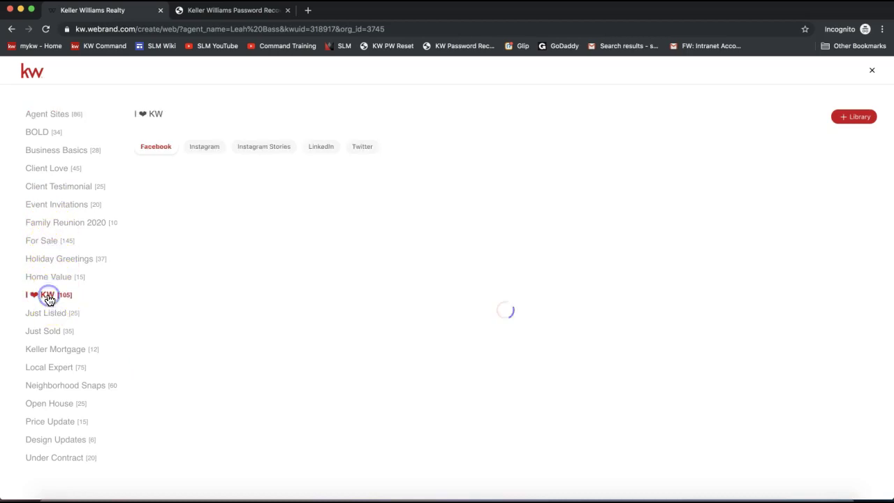
pyautogui.click(49, 281)
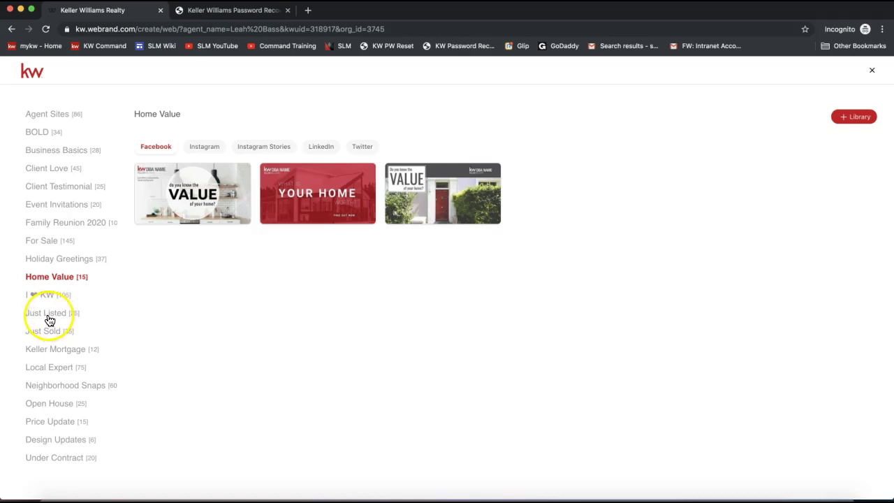
pyautogui.click(48, 316)
pyautogui.click(48, 334)
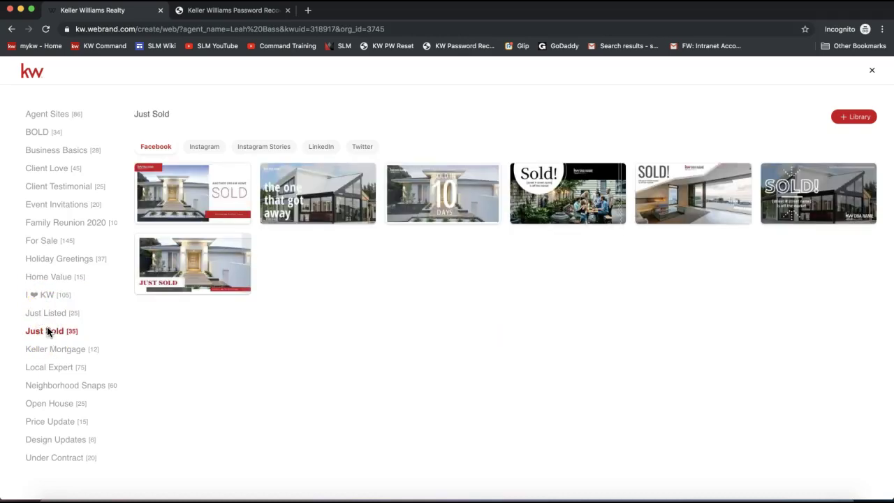
# - Open the Holiday Greetings category and look over its Thanksgiving templates for Facebook
pyautogui.click(49, 263)
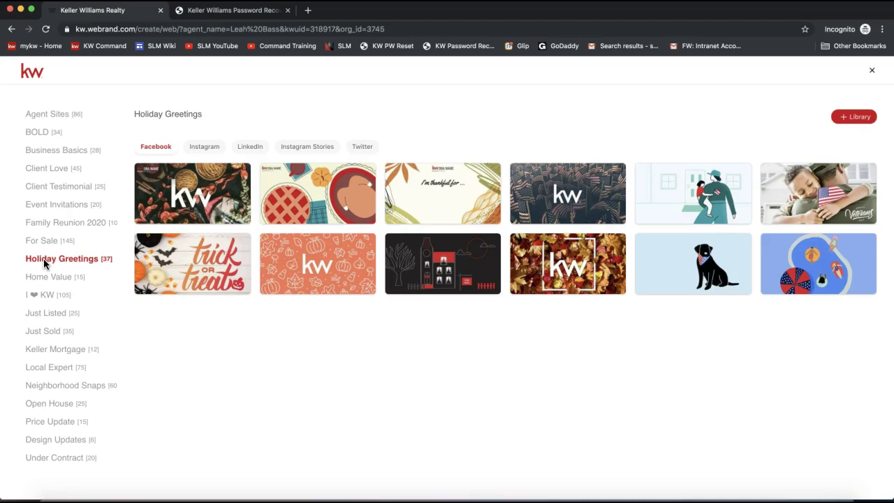
pyautogui.moveTo(417, 197)
pyautogui.moveTo(220, 201)
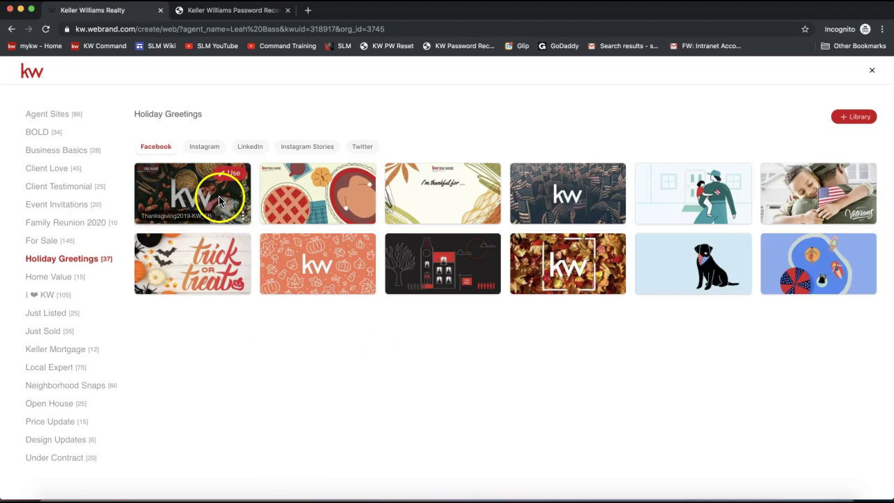
pyautogui.moveTo(323, 202)
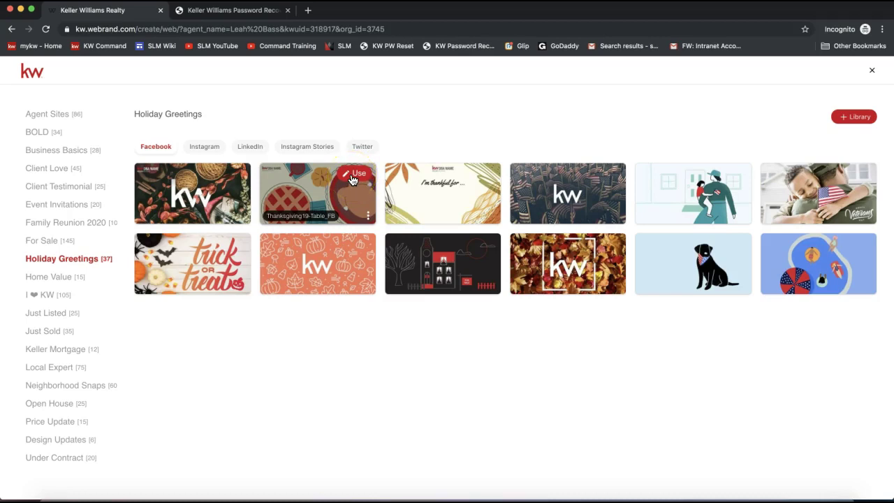
# - View the Holiday Greetings templates for Instagram, LinkedIn, Instagram Stories and Twitter
pyautogui.click(201, 147)
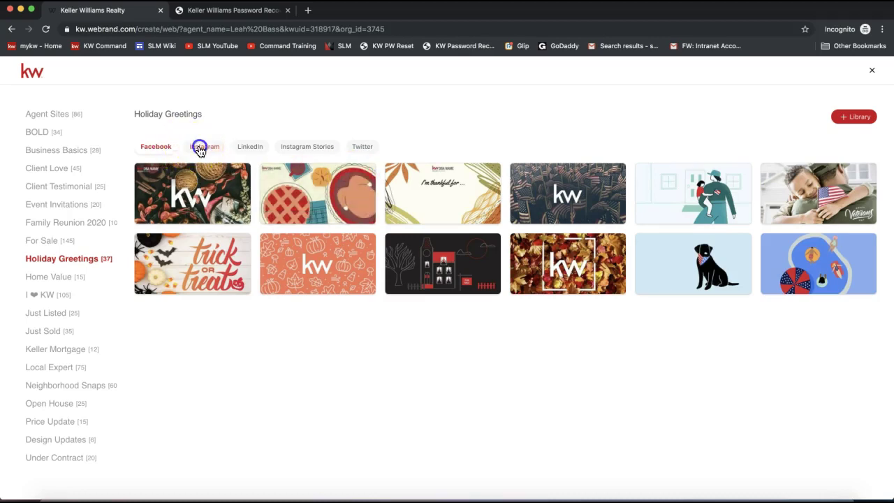
pyautogui.click(247, 147)
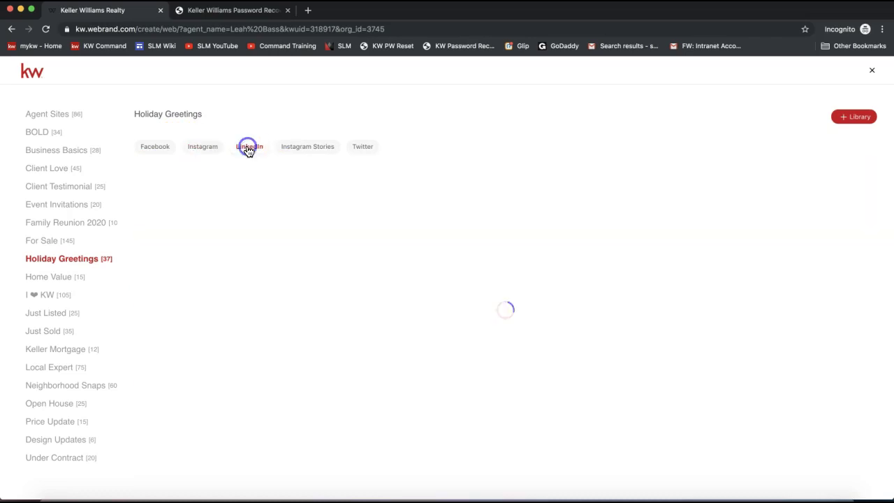
pyautogui.click(313, 153)
pyautogui.click(373, 147)
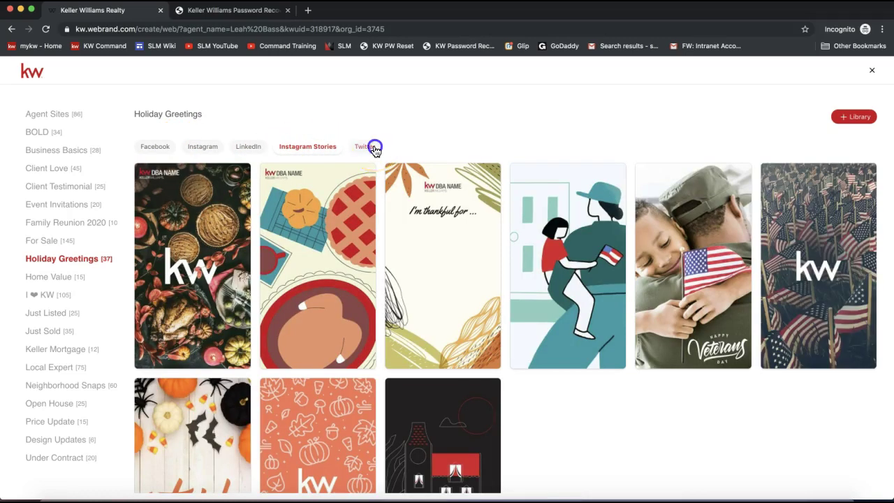
# - Return to the Facebook holiday templates and use Thanksgiving19-Table_FB for the new design
pyautogui.click(159, 152)
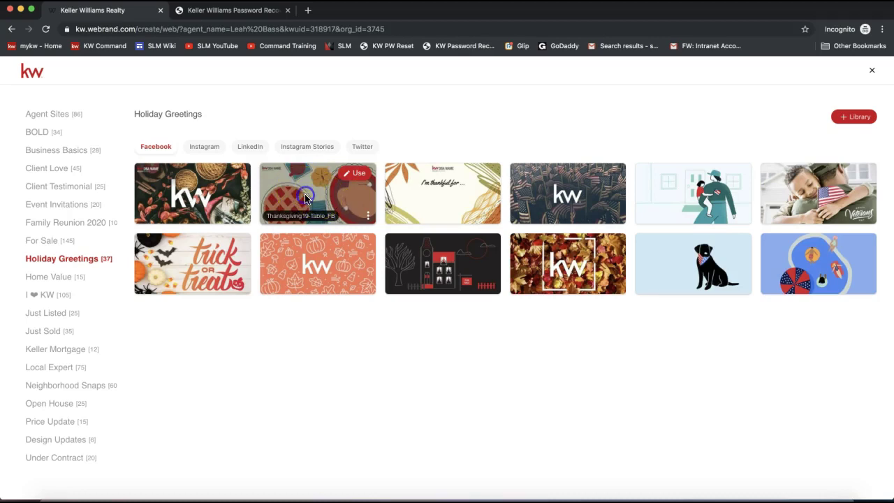
pyautogui.click(351, 180)
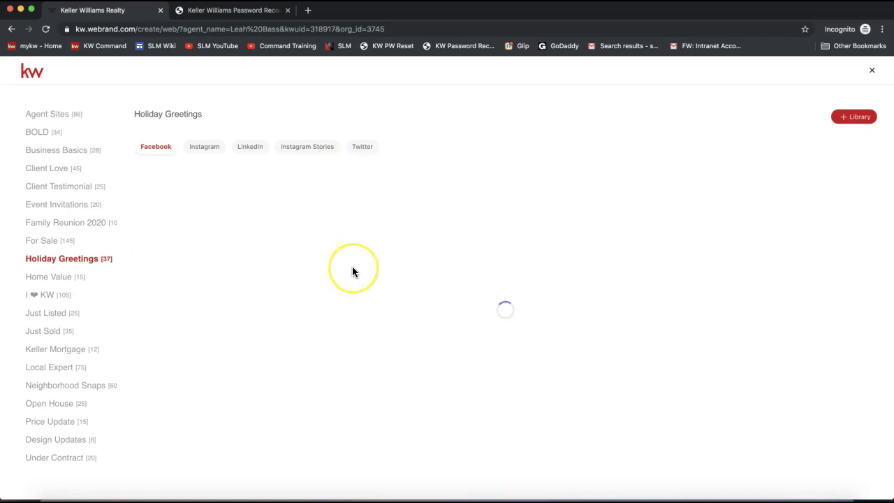
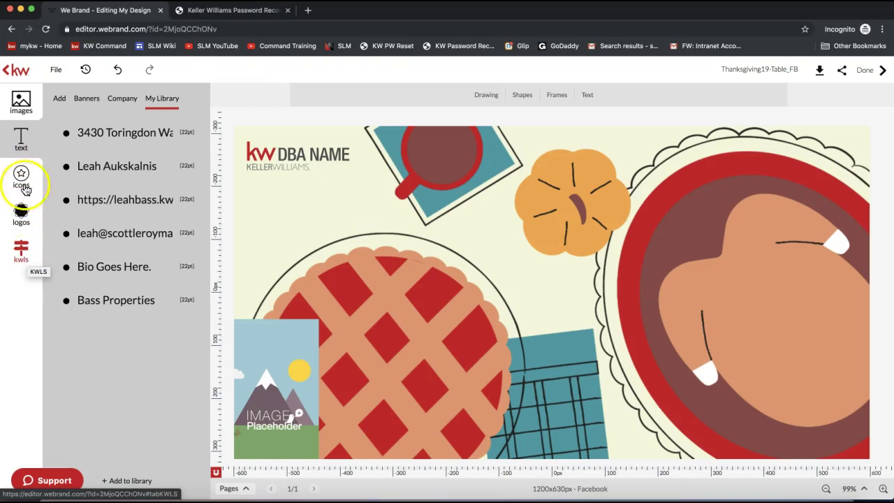
# - Add the portrait photo from the personal image library and move it over the image placeholder beside the pie
pyautogui.moveTo(70, 184)
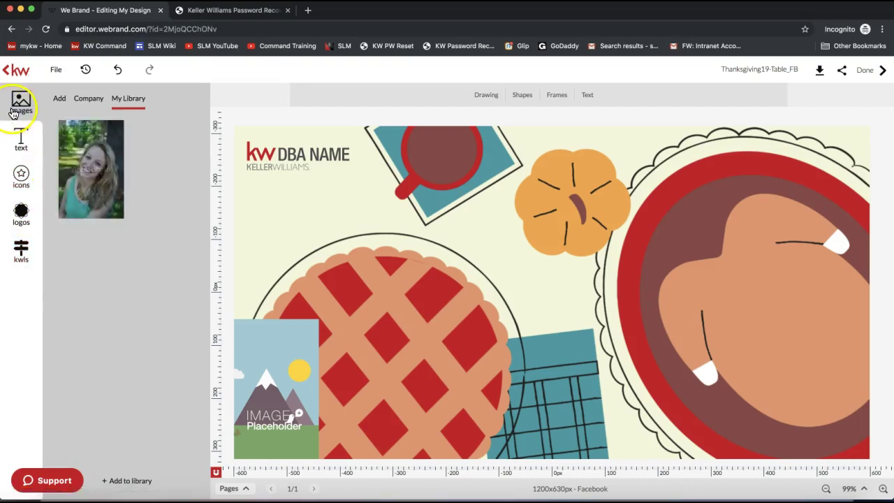
pyautogui.click(89, 174)
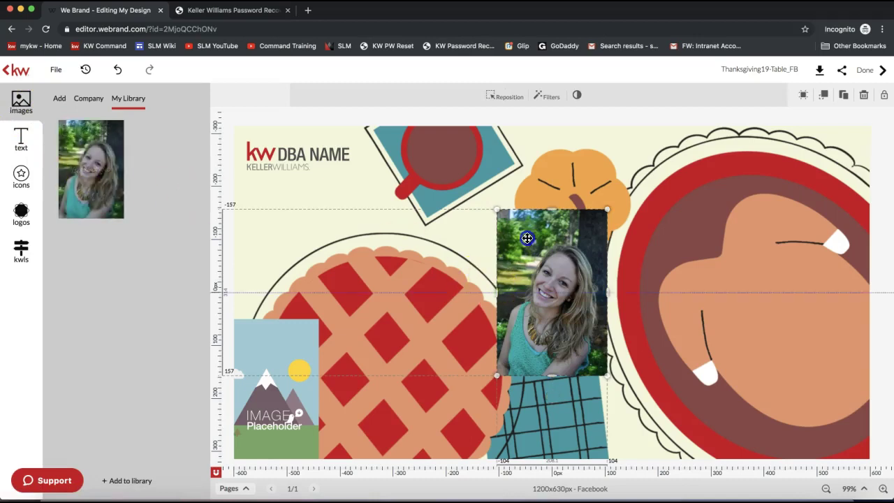
pyautogui.moveTo(520, 243); pyautogui.dragTo(247, 319)
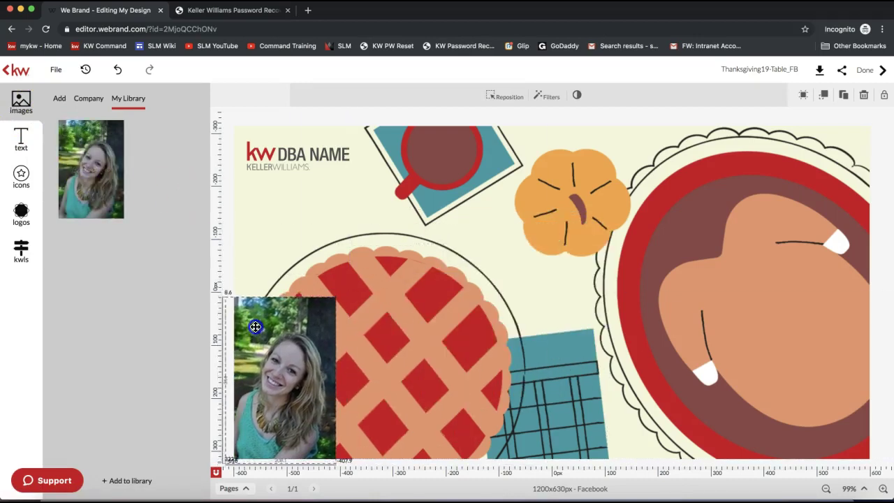
pyautogui.doubleClick(277, 328)
pyautogui.click(336, 297)
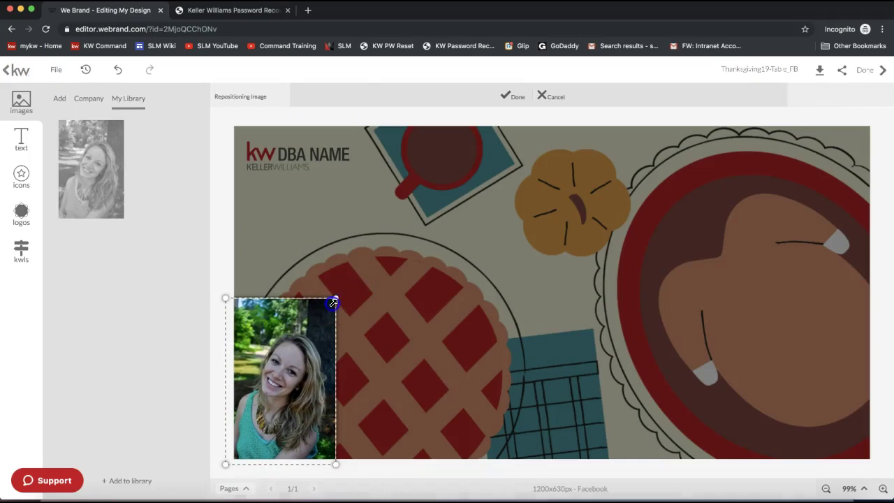
pyautogui.click(333, 300)
pyautogui.click(96, 256)
pyautogui.click(520, 96)
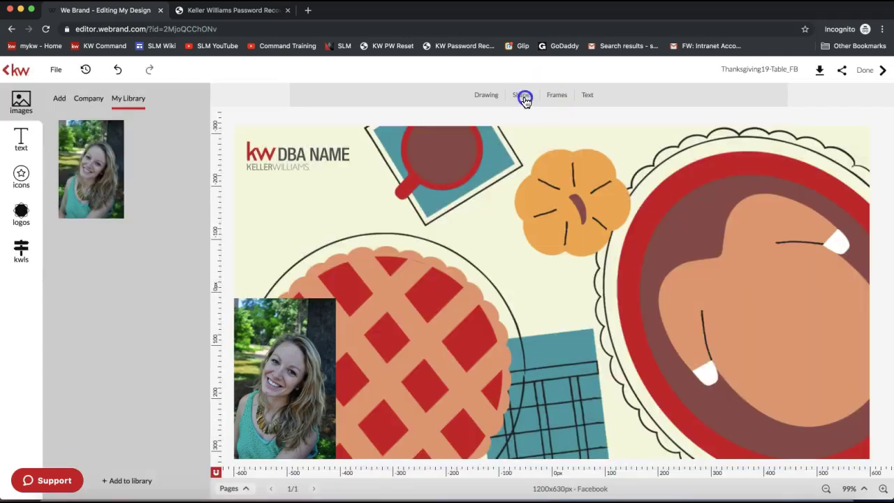
# - Shrink the portrait photo proportionally to about the height of the image placeholder it covers
pyautogui.click(275, 325)
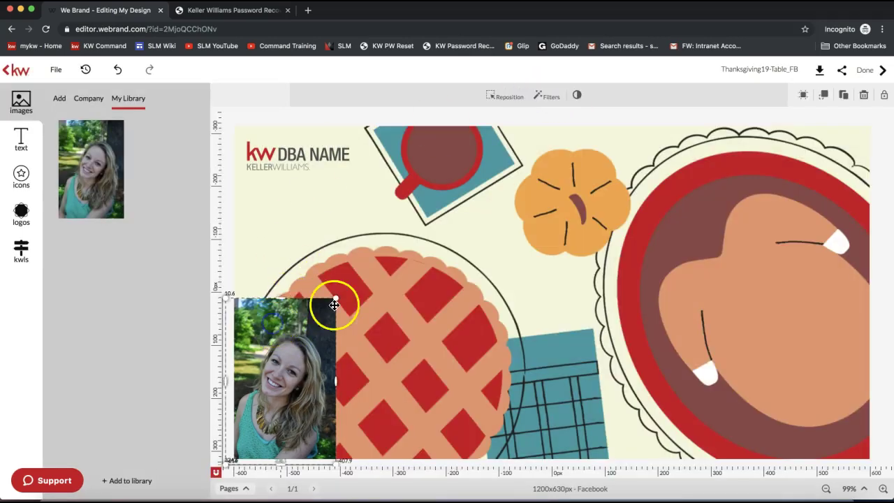
pyautogui.moveTo(336, 298); pyautogui.dragTo(323, 317)
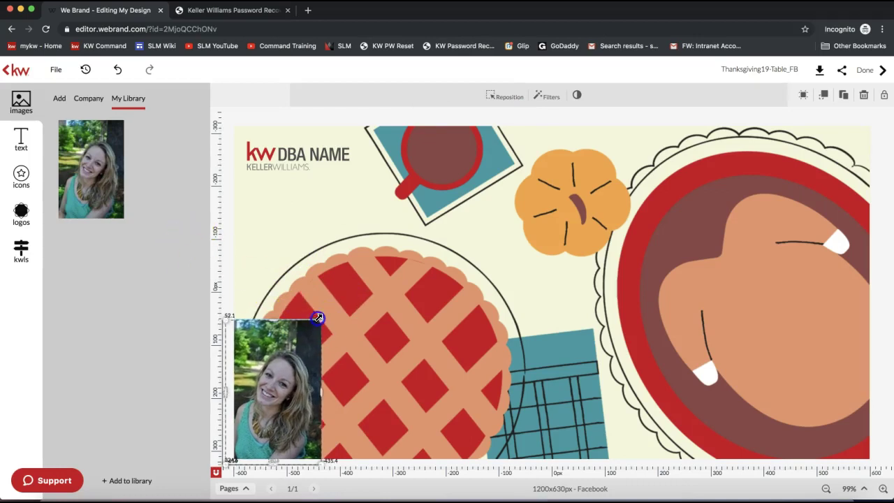
# - Add the agent's name from the personal text library to the design
pyautogui.click(20, 143)
pyautogui.click(129, 173)
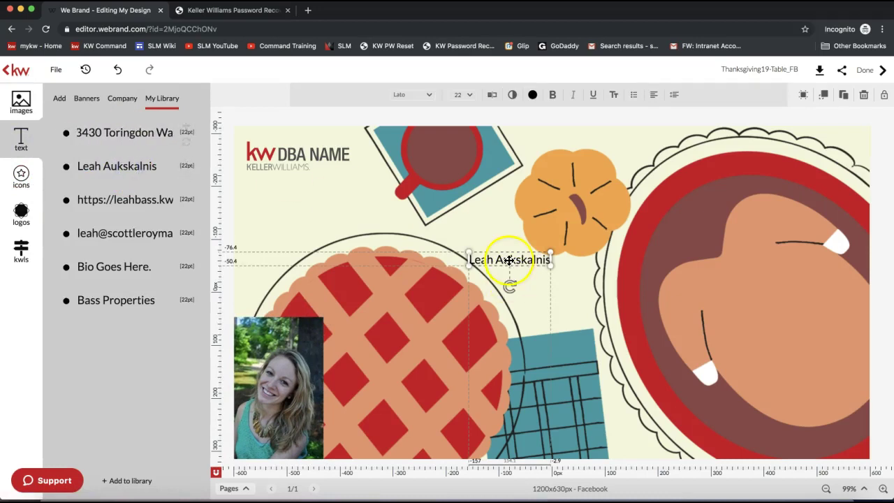
# - Move the agent's name directly beneath the KW DBA NAME logo and check the icon library
pyautogui.moveTo(489, 241); pyautogui.dragTo(284, 180)
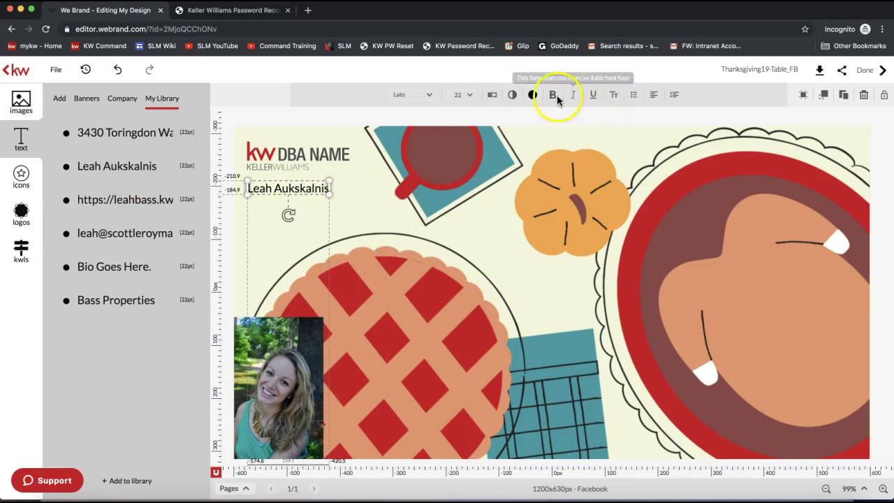
pyautogui.click(19, 186)
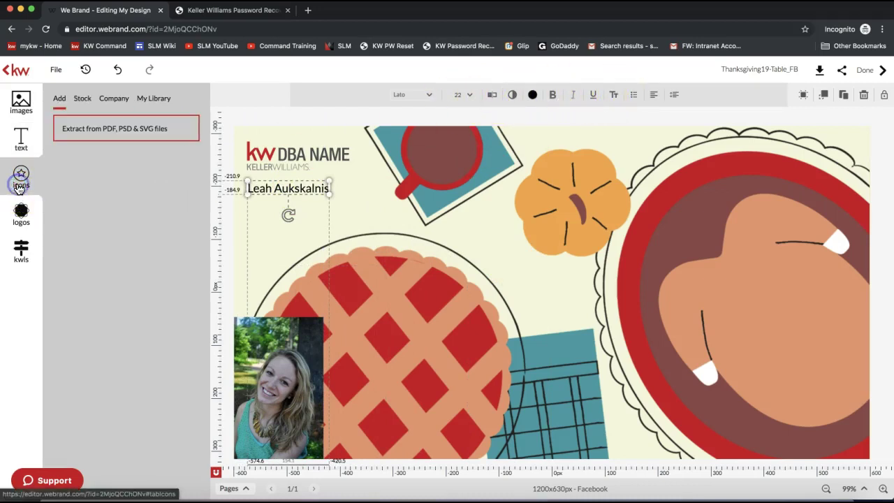
pyautogui.click(118, 98)
# - Add the Bass Properties logo from the personal logo library, shrink it to about half size and place it over the plate's upper edge
pyautogui.click(21, 215)
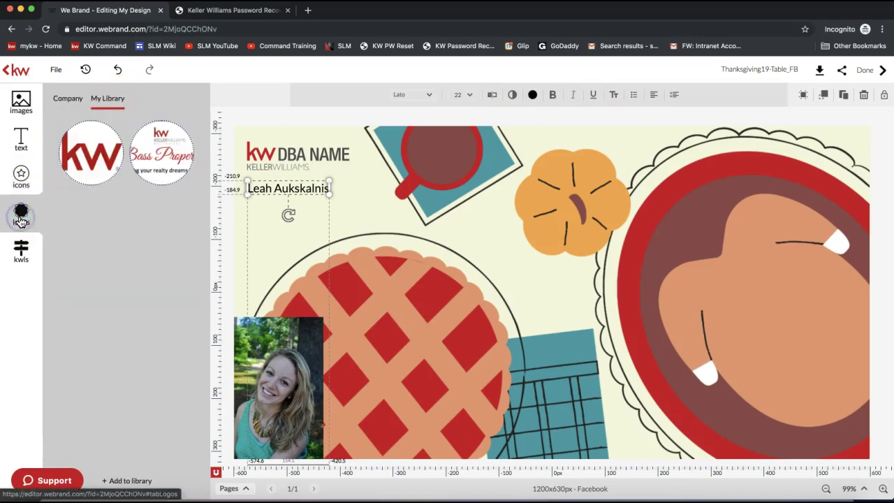
pyautogui.click(161, 153)
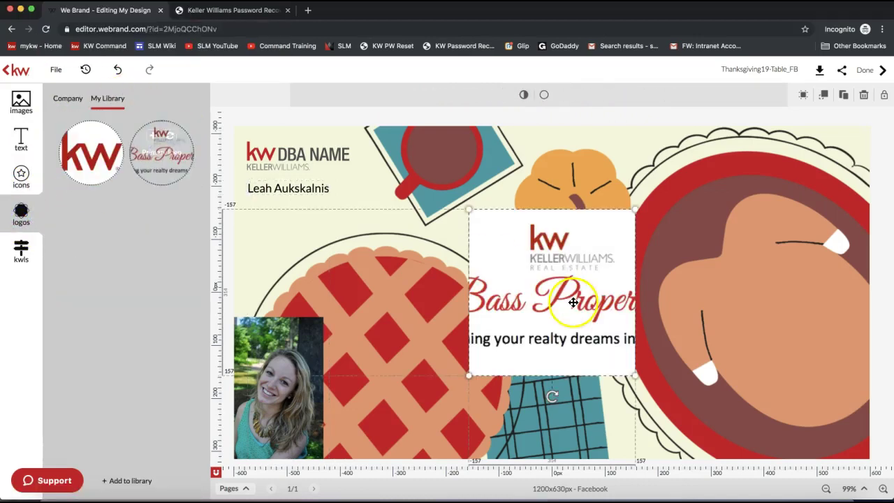
pyautogui.moveTo(468, 207); pyautogui.dragTo(551, 264)
pyautogui.moveTo(590, 326); pyautogui.dragTo(820, 177)
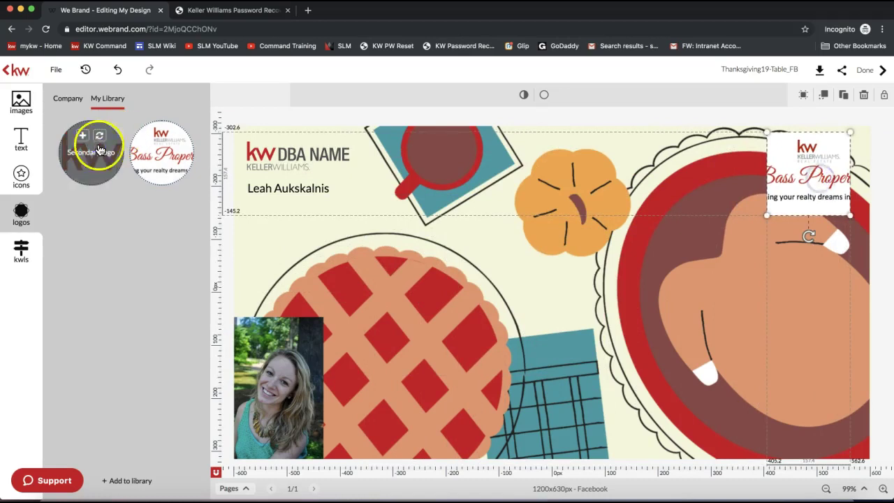
# - Add the secondary kw logo, shrink it to about 204 px wide and place it over the KW DBA NAME logo
pyautogui.click(100, 150)
pyautogui.moveTo(465, 207); pyautogui.dragTo(528, 274)
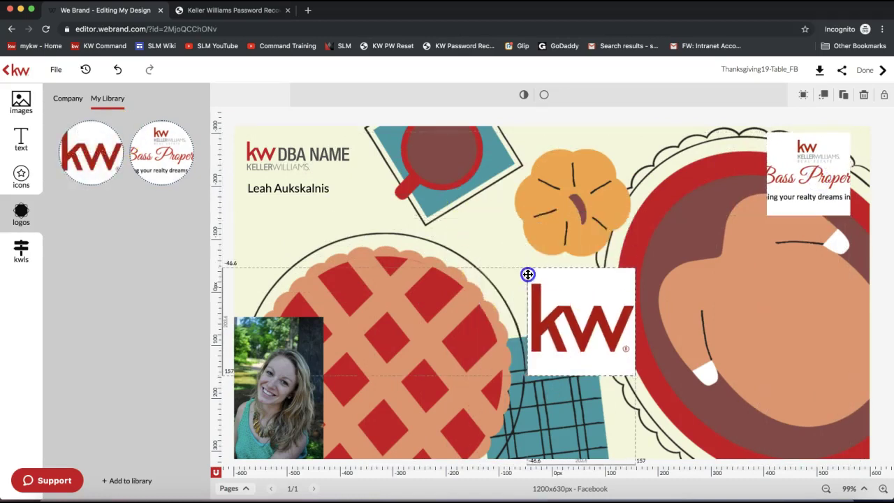
pyautogui.moveTo(551, 315); pyautogui.dragTo(258, 167)
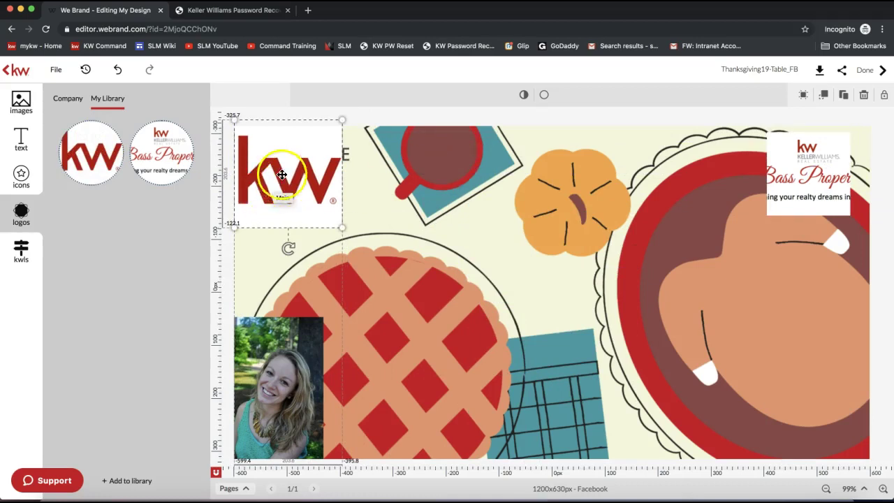
# - Delete the added kw logo and the Bass Properties logo from the design
pyautogui.click(864, 98)
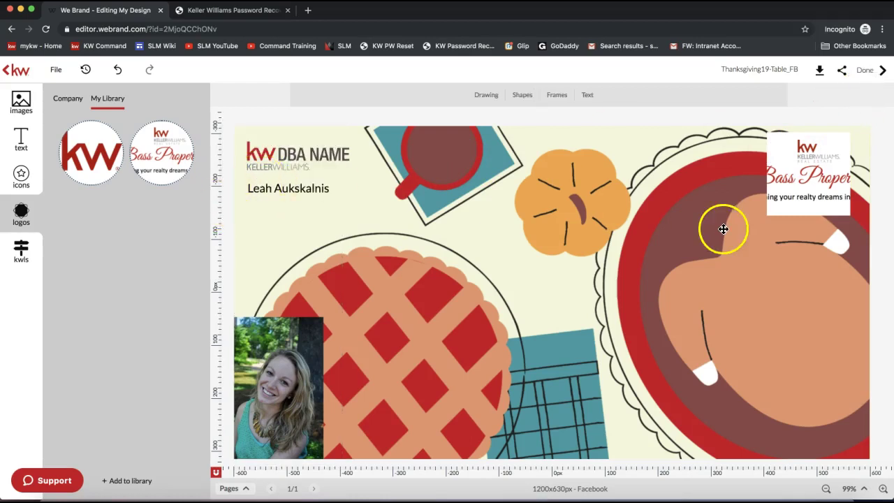
pyautogui.click(805, 176)
pyautogui.click(864, 95)
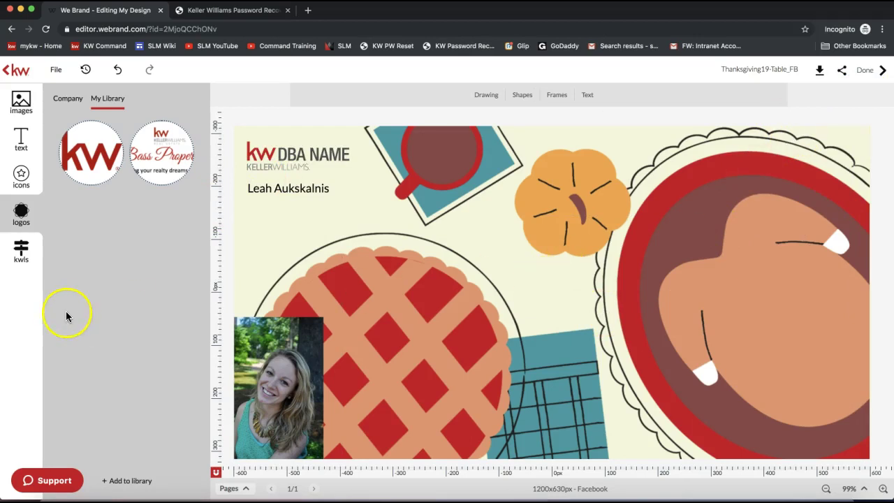
pyautogui.click(25, 257)
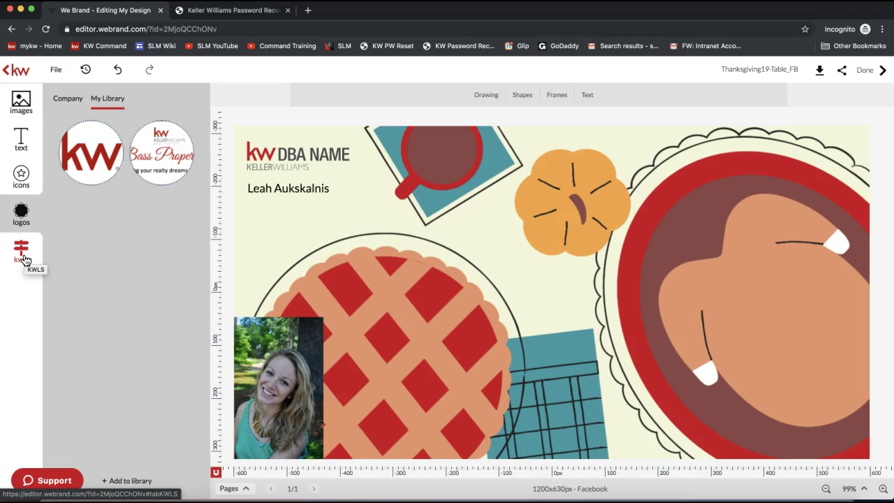
pyautogui.click(24, 254)
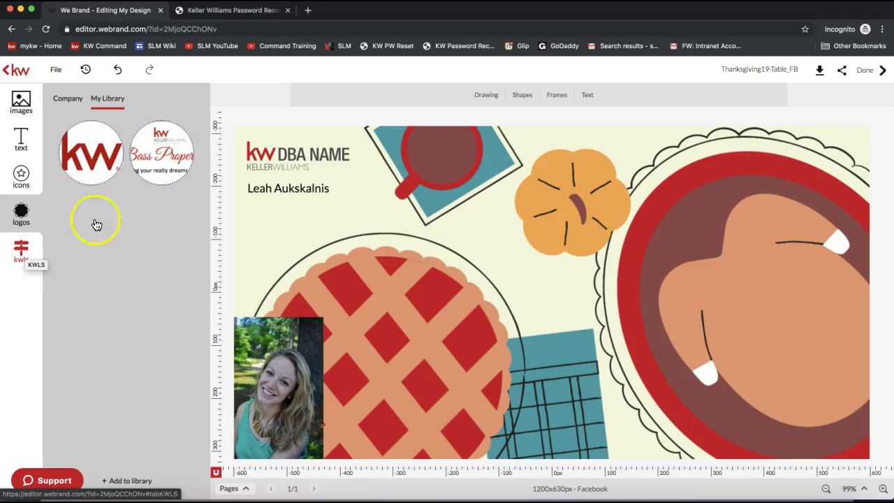
# - Download the Thanksgiving19-Table_FB design as a JPEG
pyautogui.click(822, 83)
pyautogui.click(796, 73)
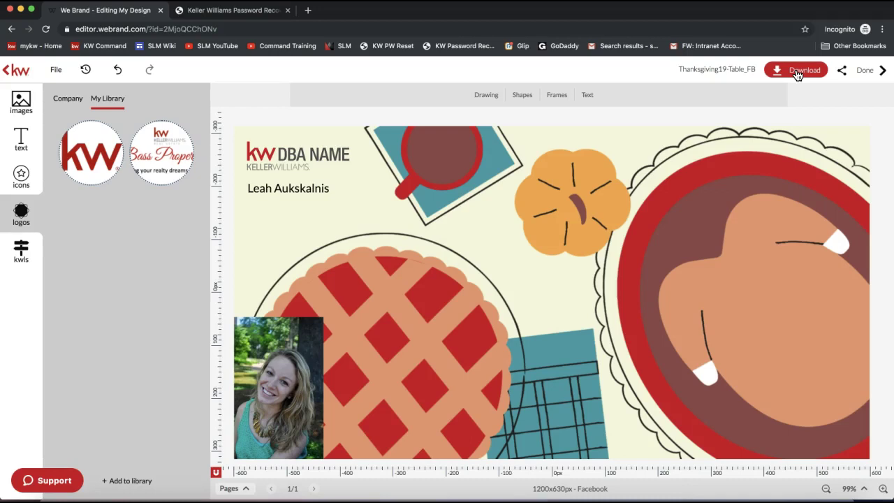
pyautogui.click(796, 74)
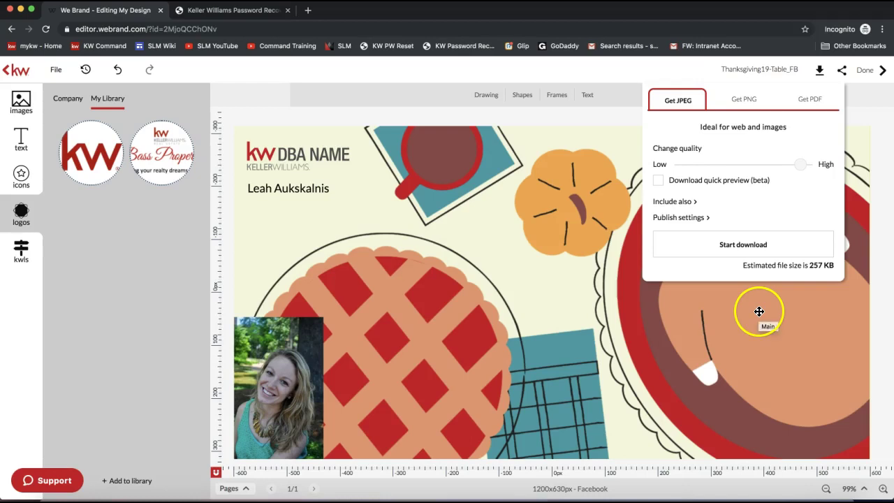
pyautogui.click(725, 248)
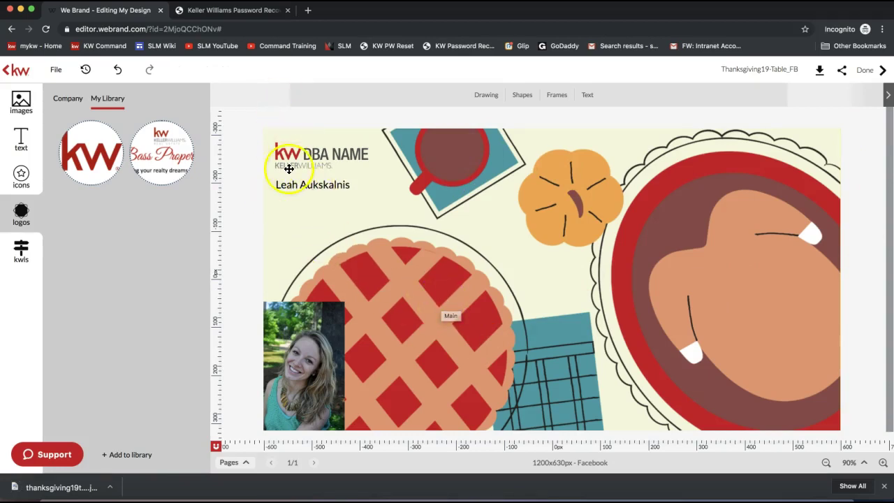
# - Load KW Command in the second browser tab and sign in with the saved username and password
pyautogui.click(225, 12)
pyautogui.click(106, 47)
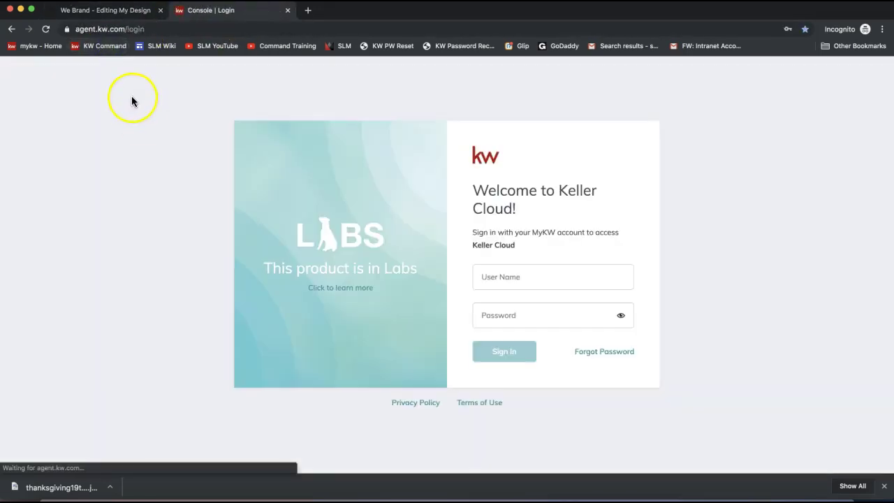
pyautogui.click(524, 275)
pyautogui.write('lea')
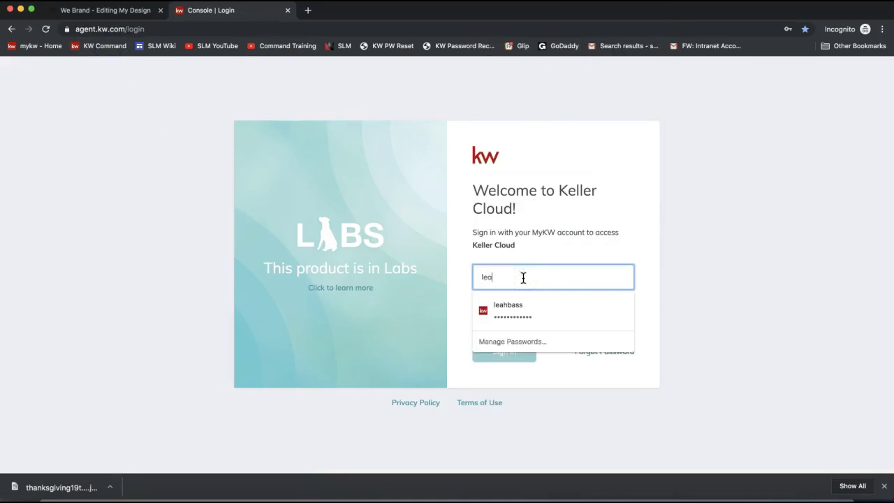
pyautogui.click(534, 321)
pyautogui.click(507, 352)
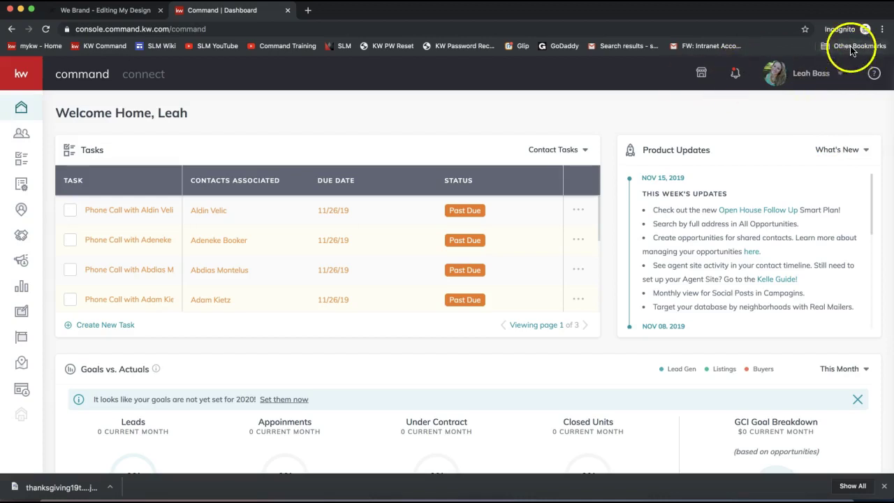
# - Load the bookmarked Mailchimp signup page in a new browser tab
pyautogui.click(307, 10)
pyautogui.click(841, 50)
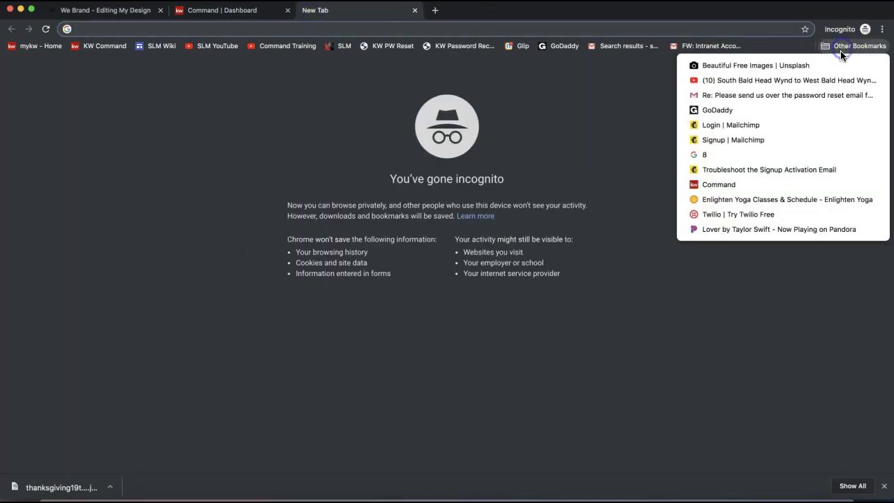
pyautogui.click(755, 139)
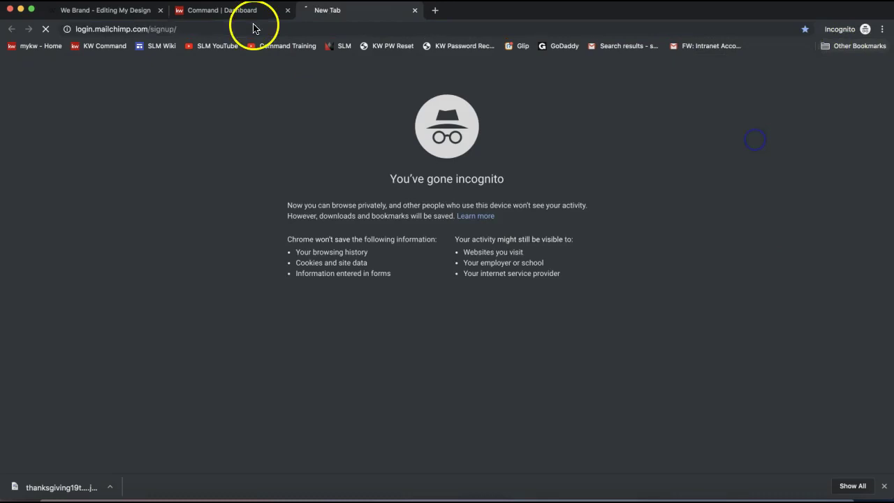
# - Shorten the Mailchimp page address to mailchimp.com/signup/ without loading it
pyautogui.click(101, 28)
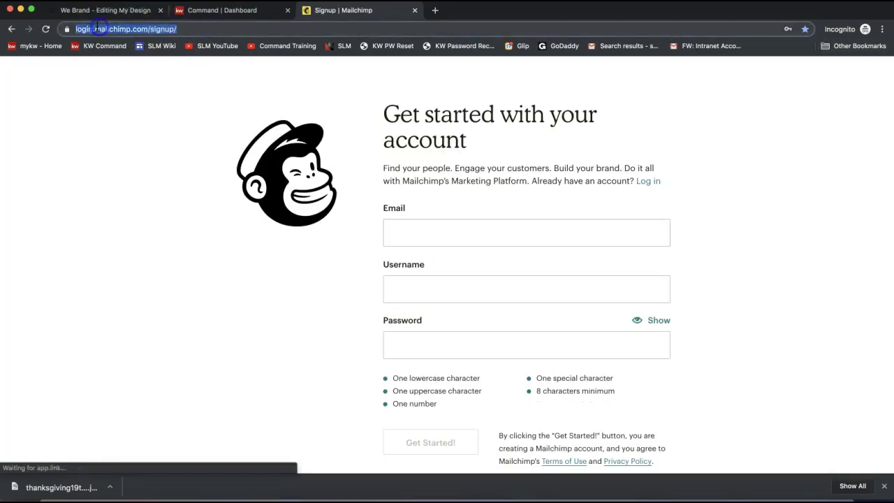
pyautogui.click(100, 28)
pyautogui.moveTo(116, 29); pyautogui.dragTo(43, 28)
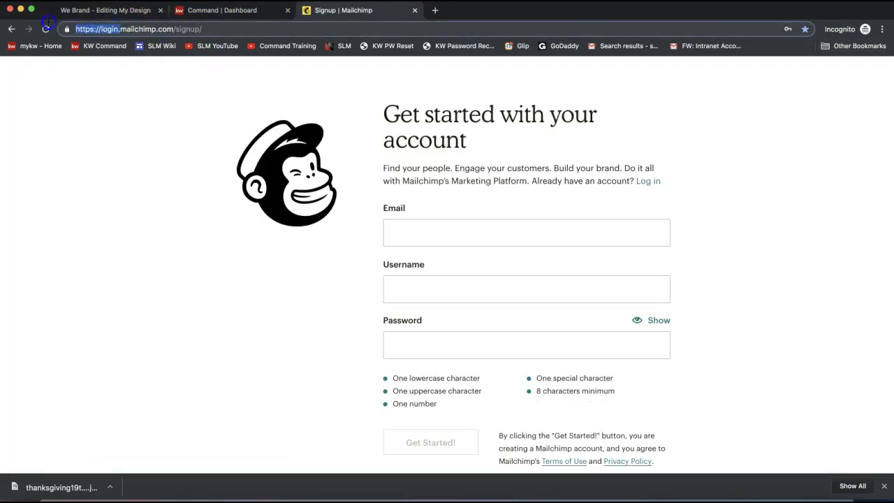
pyautogui.press('BackSpace')
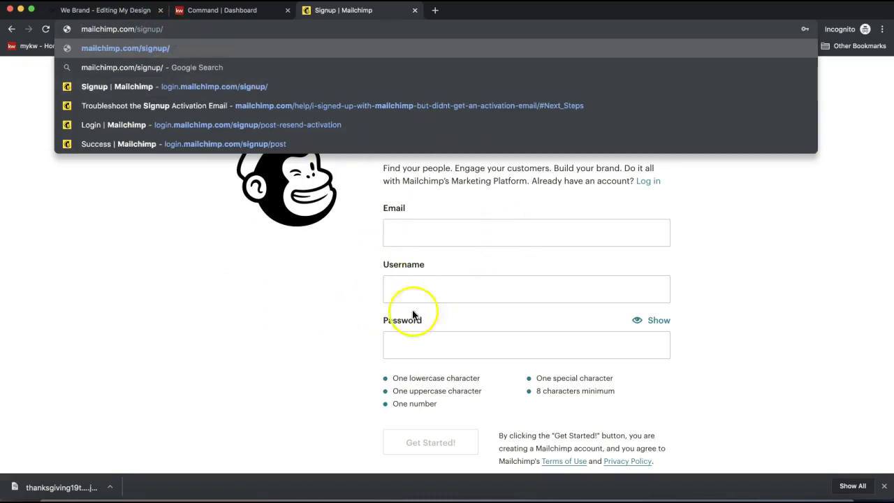
pyautogui.click(344, 289)
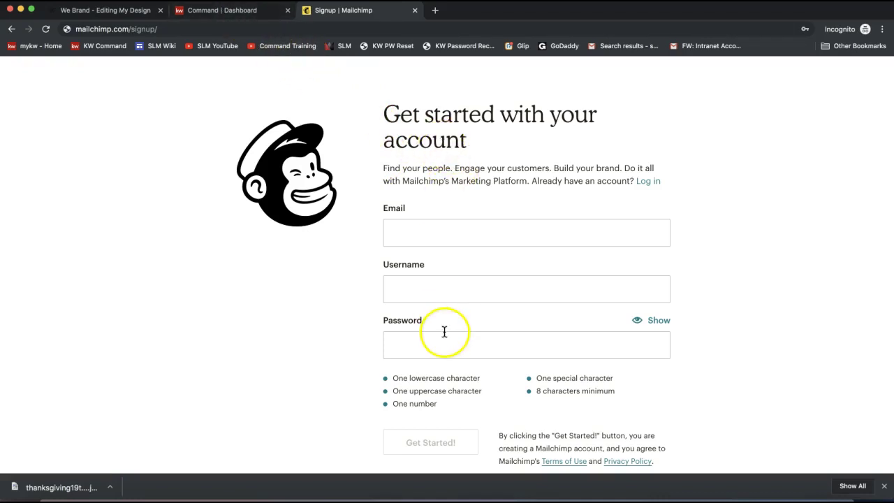
# - Return to the Command dashboard tab and open the account's settings
pyautogui.click(252, 13)
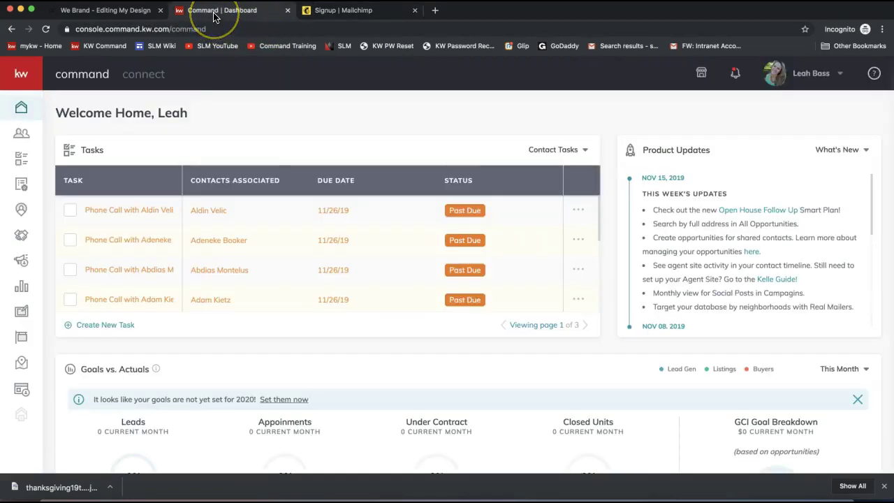
pyautogui.click(800, 76)
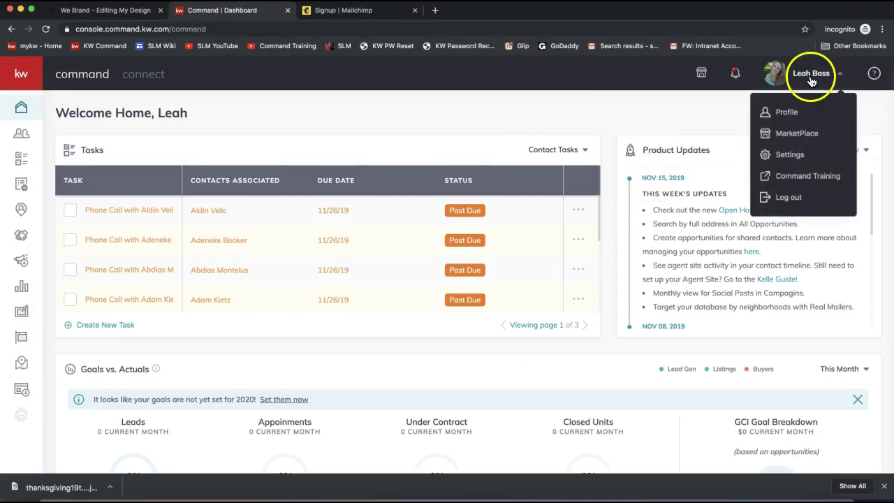
pyautogui.click(799, 155)
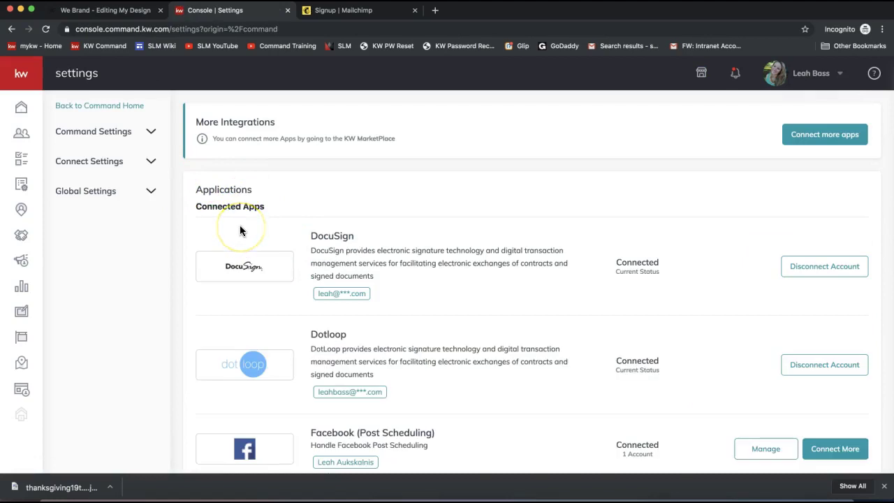
# - Examine the connected apps, especially the two Mailchimp integrations, and the available social and productivity integrations
pyautogui.scroll(-9, 239, 230)
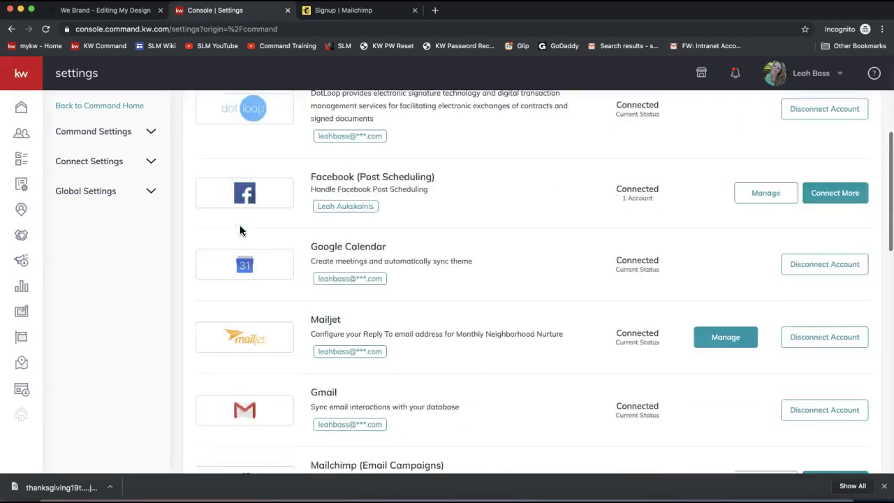
pyautogui.click(281, 184)
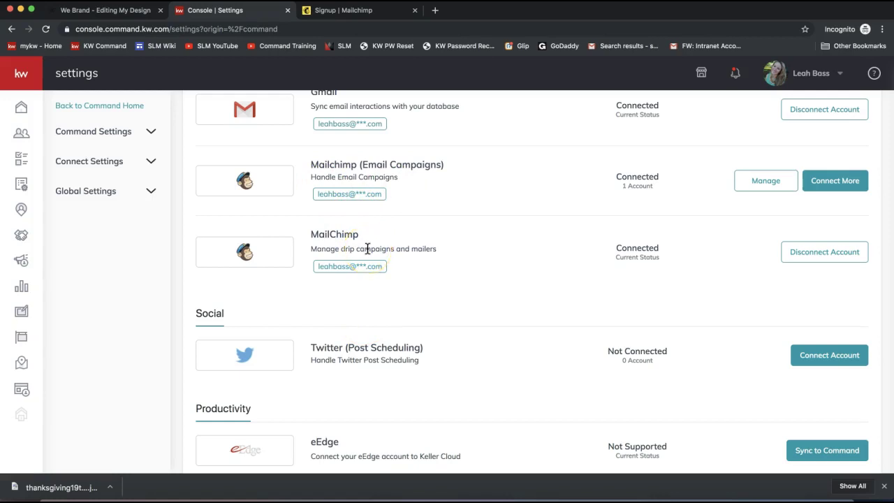
pyautogui.scroll(1, 368, 248)
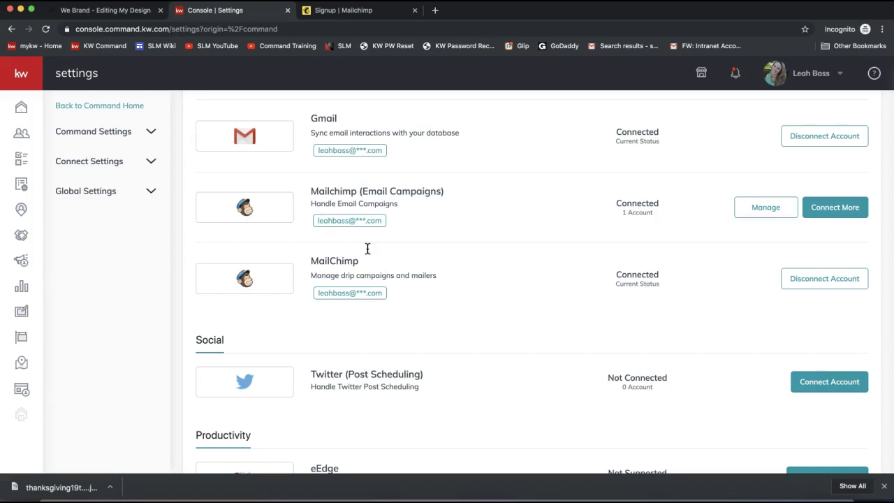
pyautogui.scroll(-8, 368, 249)
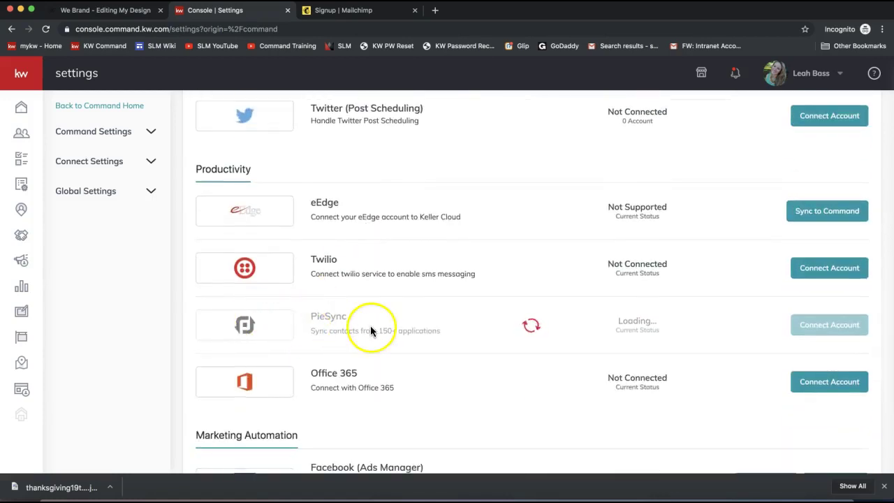
pyautogui.scroll(-1, 382, 325)
pyautogui.click(283, 300)
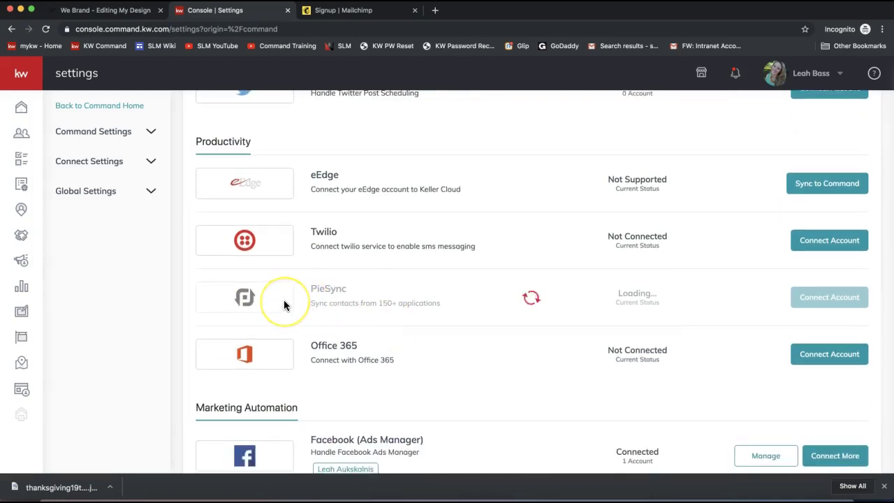
pyautogui.click(22, 133)
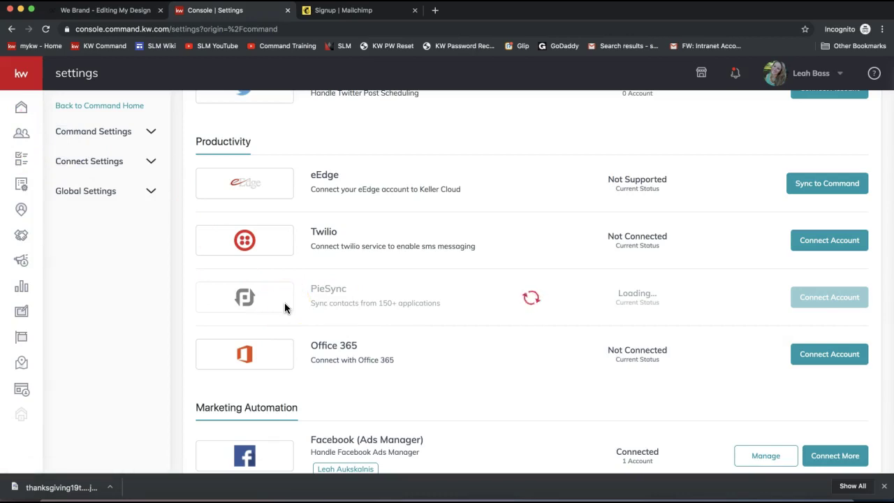
pyautogui.click(263, 301)
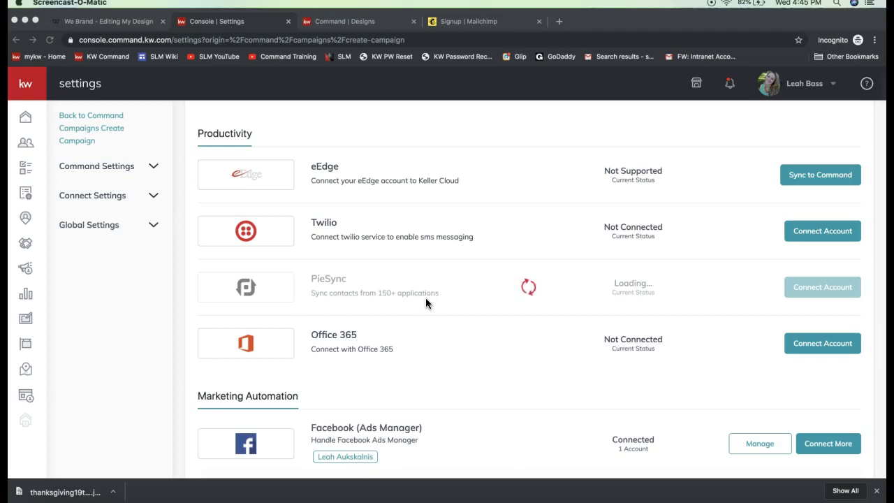
# - Go from the integration settings to the Designs section of Command
pyautogui.click(105, 346)
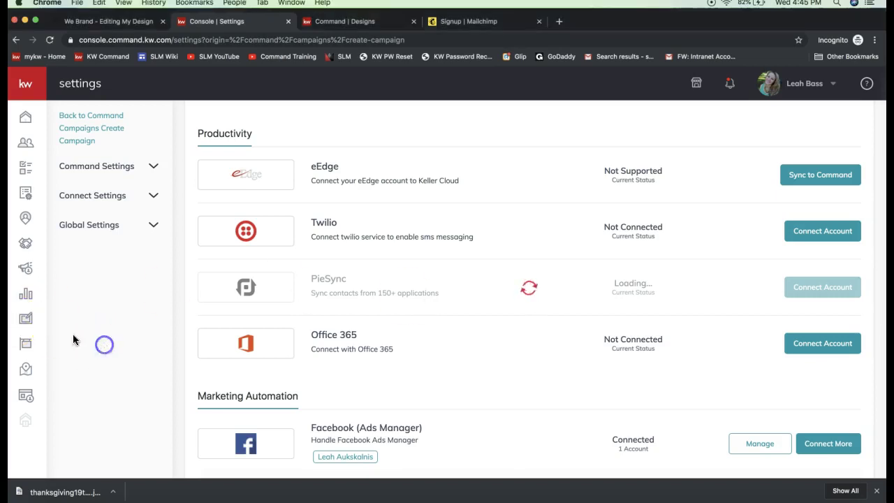
pyautogui.click(26, 322)
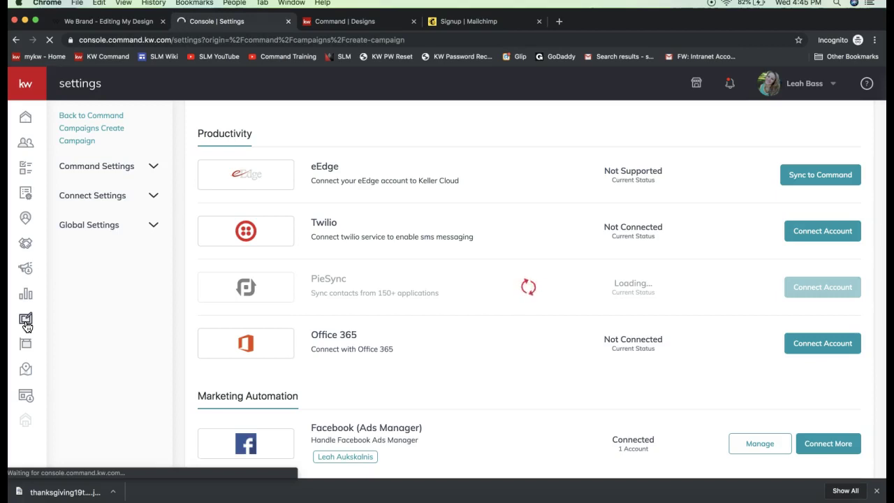
# - Open the Designs section and create a new design of the Email template type
pyautogui.click(26, 325)
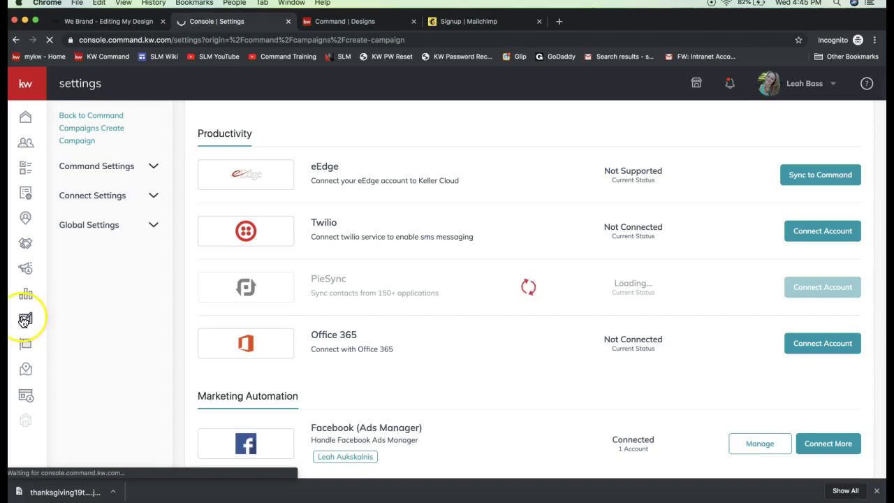
pyautogui.click(25, 321)
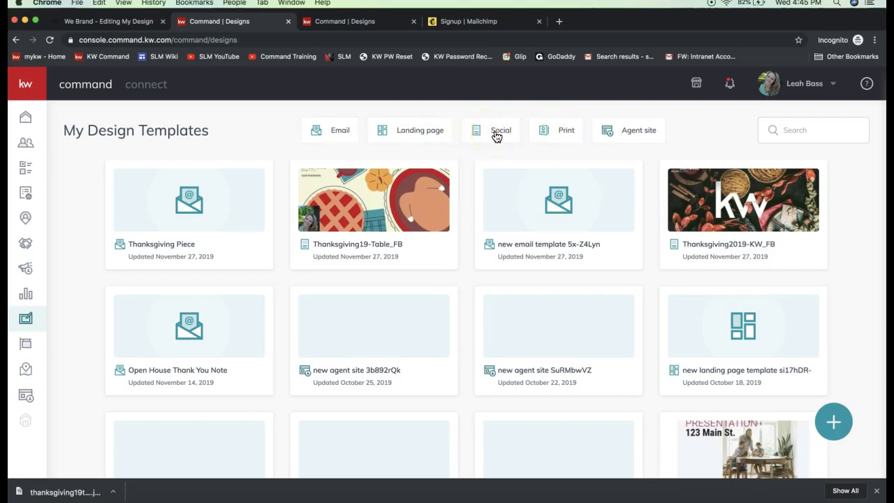
pyautogui.click(834, 423)
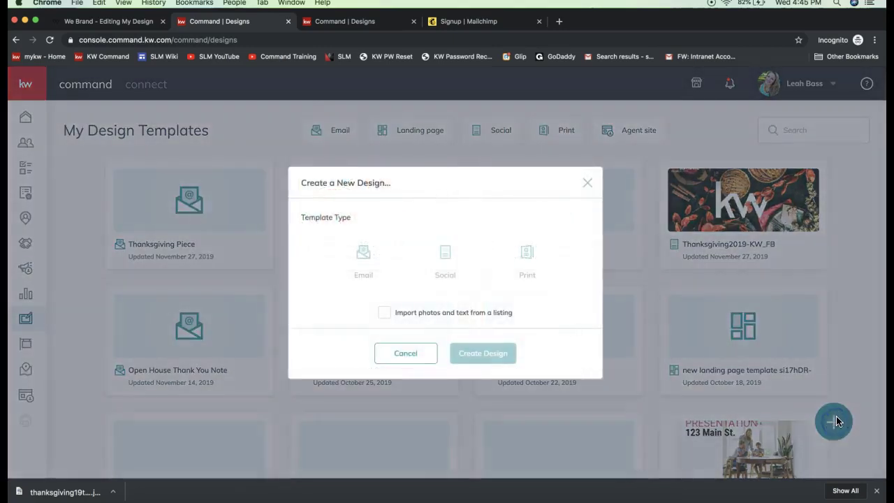
pyautogui.click(363, 268)
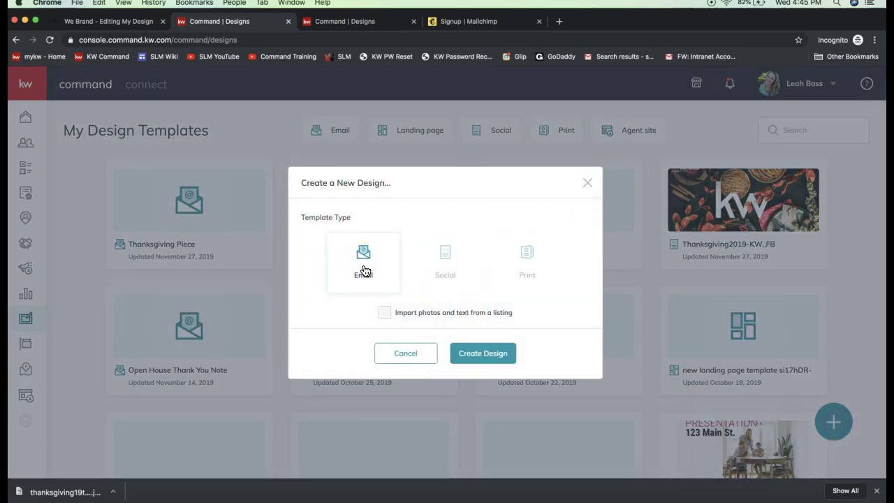
pyautogui.click(473, 358)
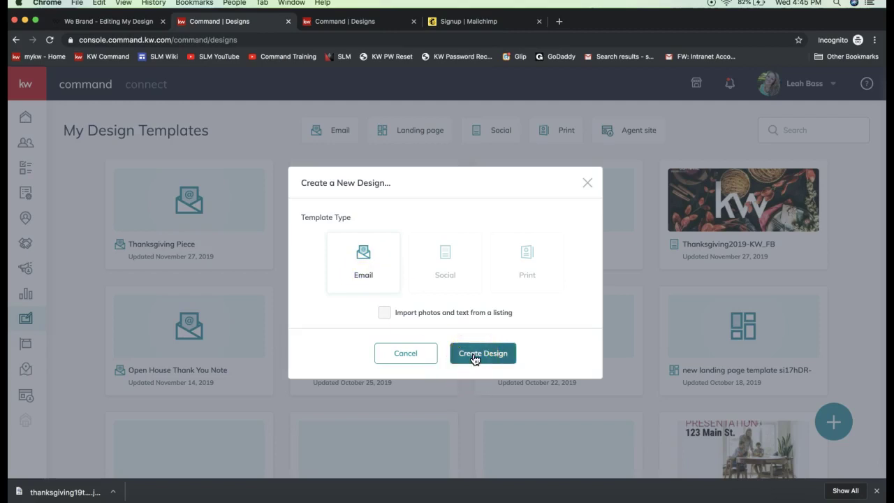
pyautogui.click(473, 357)
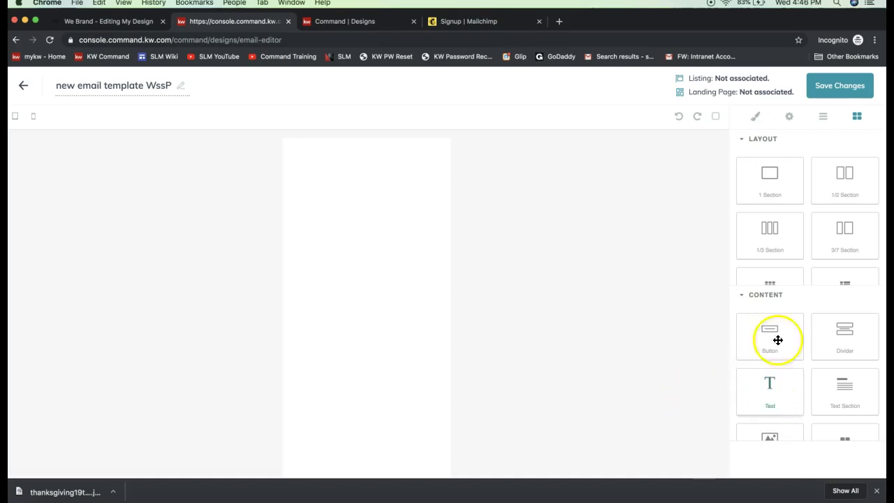
# - Add an empty image block at the top of the blank email template
pyautogui.scroll(-1, 792, 371)
pyautogui.scroll(-1, 792, 371)
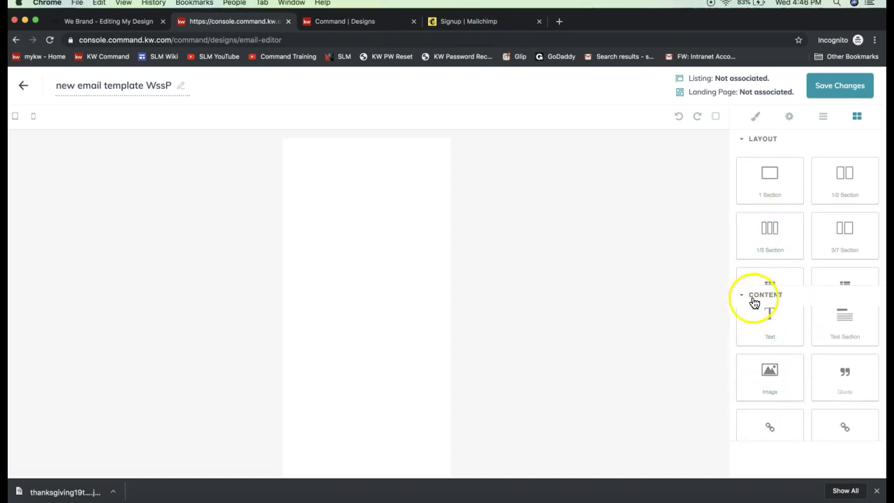
pyautogui.moveTo(776, 380); pyautogui.dragTo(386, 195)
pyautogui.press('Escape')
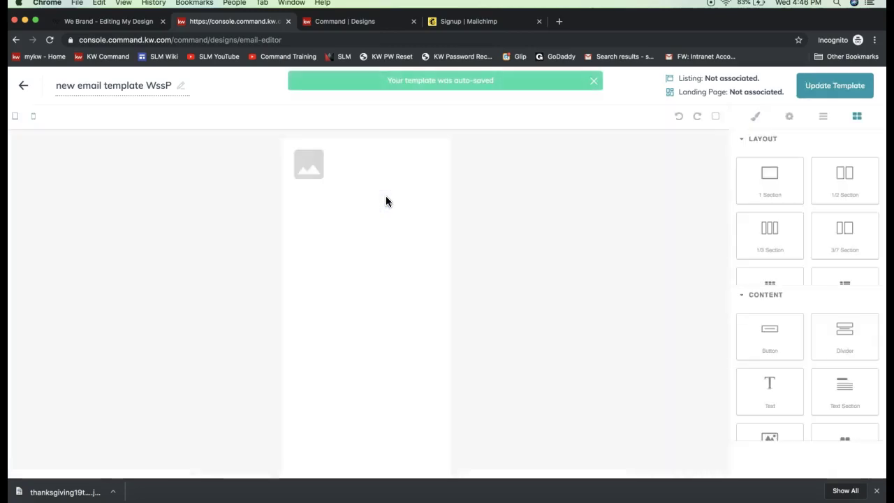
# - Upload thanksgiving19tablefb_1_original.jpg from Downloads and place it in the email's image block
pyautogui.doubleClick(314, 167)
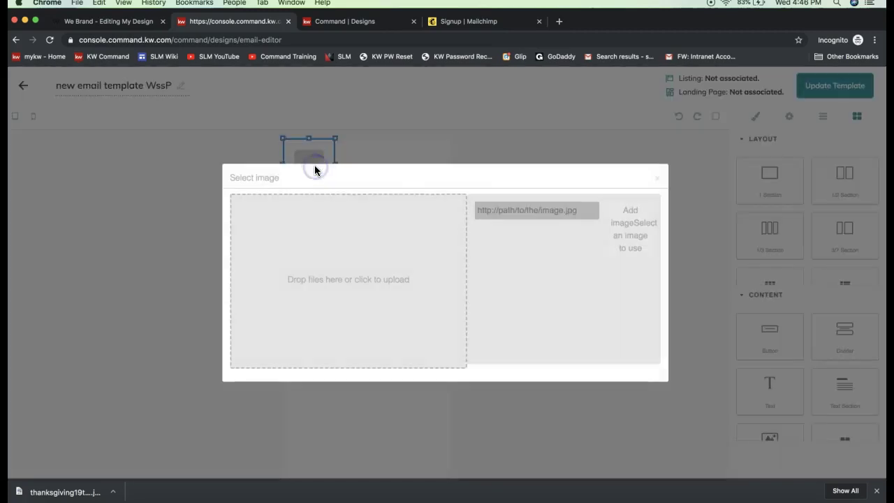
pyautogui.click(357, 283)
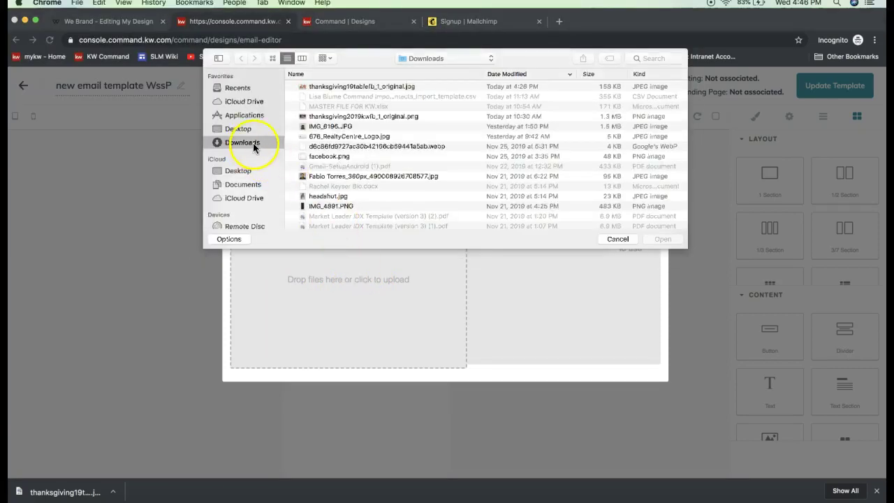
pyautogui.click(338, 87)
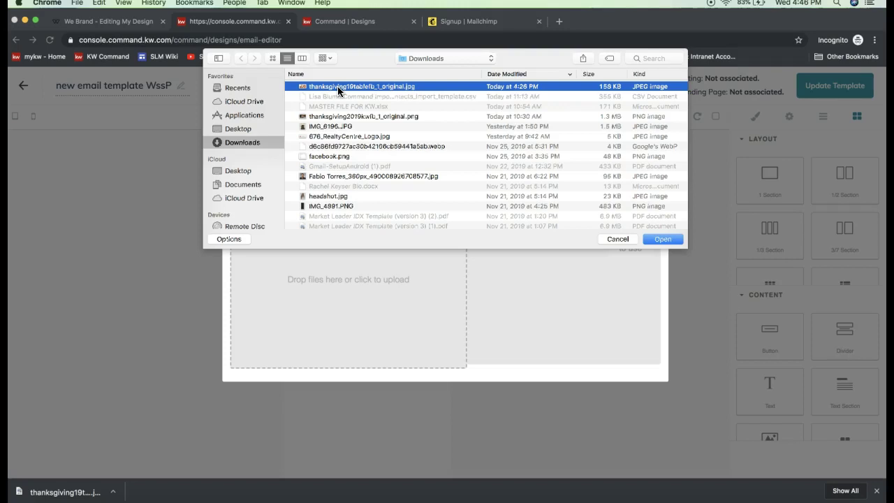
pyautogui.doubleClick(338, 87)
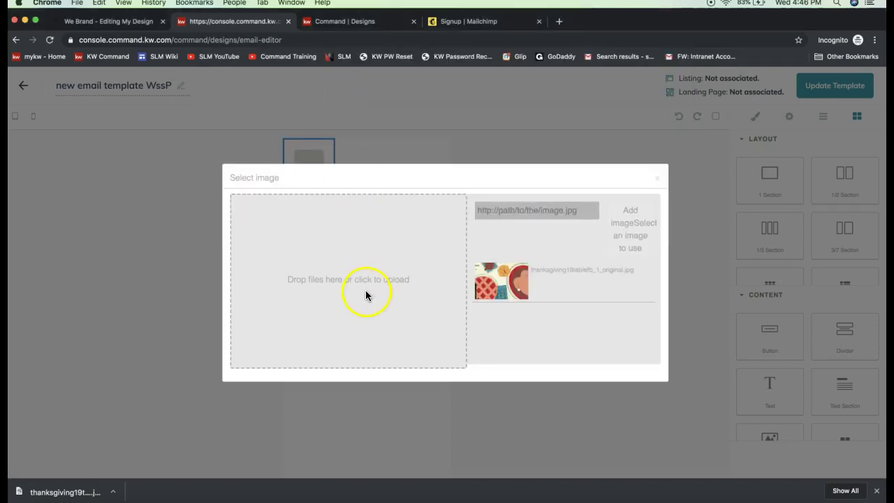
pyautogui.click(502, 291)
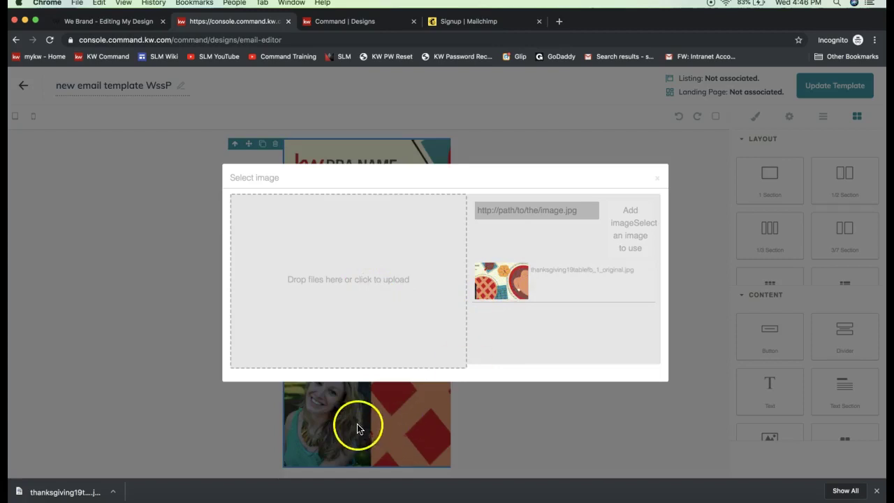
pyautogui.click(658, 178)
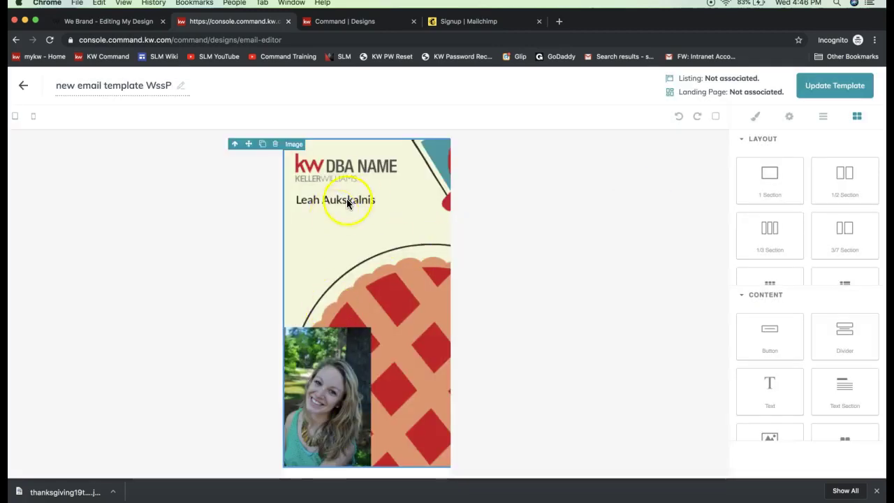
# - Shrink the Thanksgiving image so its whole width fits inside the email body
pyautogui.click(361, 179)
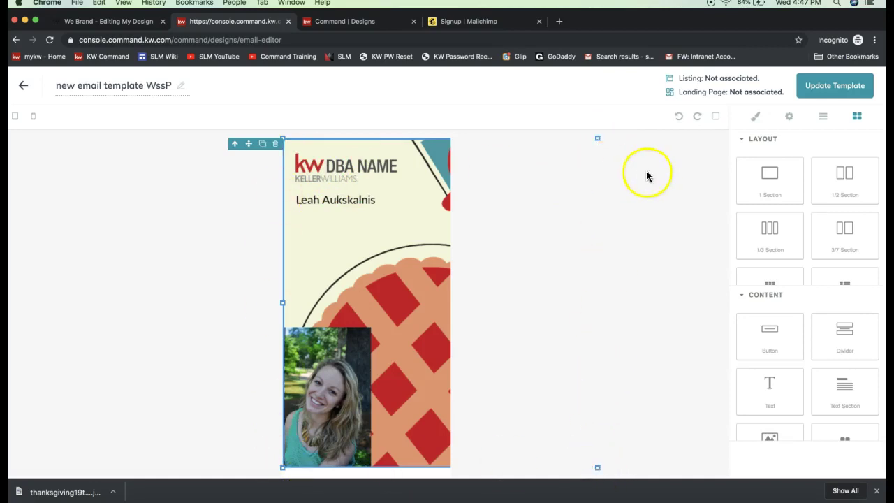
pyautogui.moveTo(598, 137); pyautogui.dragTo(369, 262)
pyautogui.moveTo(446, 262); pyautogui.dragTo(475, 259)
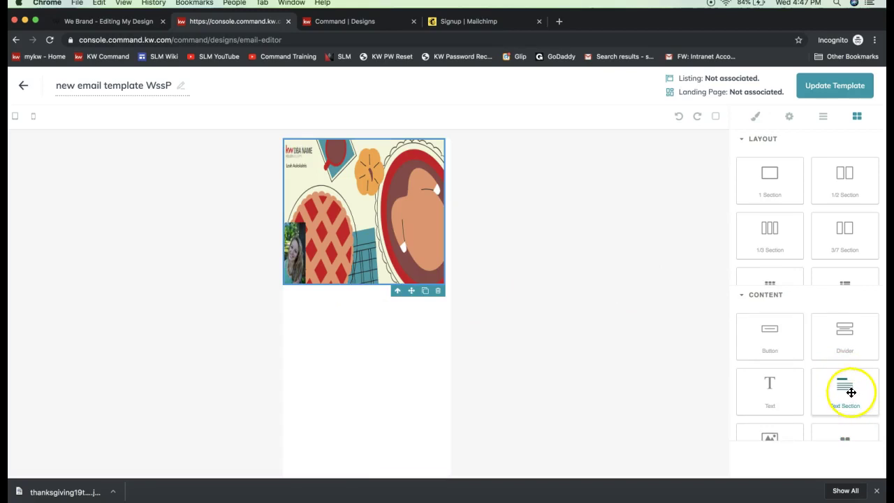
# - Add a text section below the image and set its title to "Happy Thanksgiving!"
pyautogui.moveTo(850, 393); pyautogui.dragTo(377, 337)
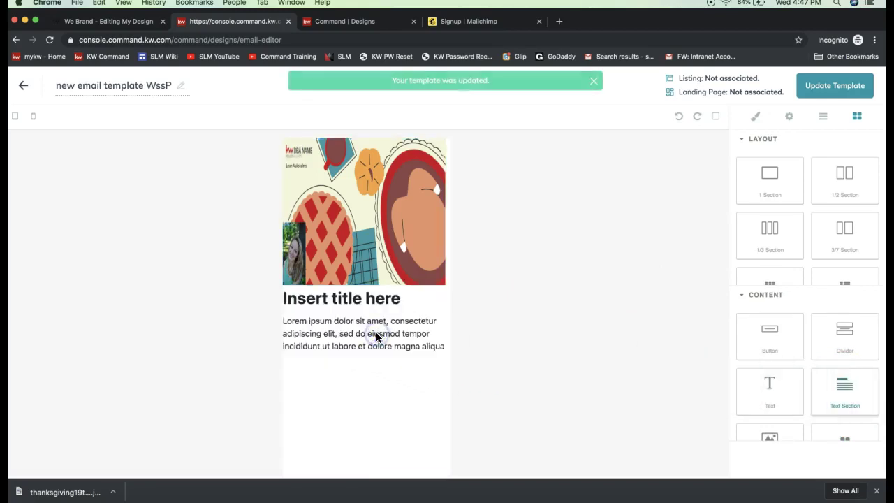
pyautogui.tripleClick(321, 299)
pyautogui.write('H')
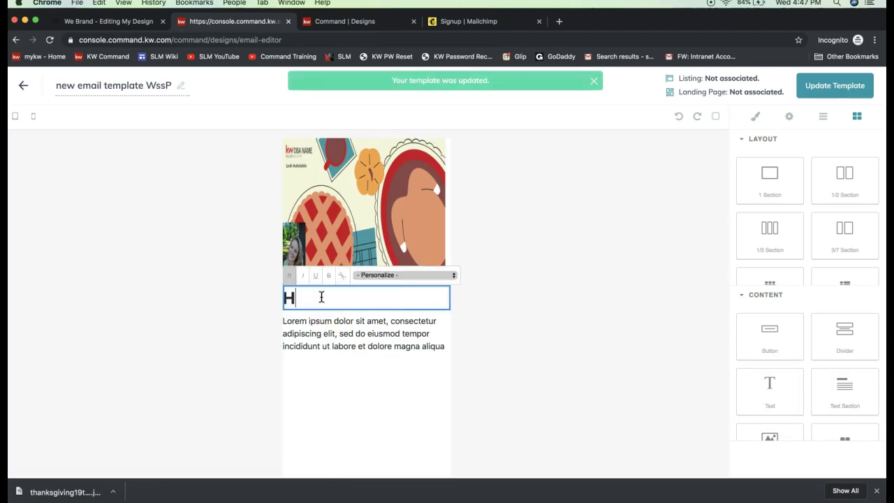
pyautogui.write('appy Thanksgiving!')
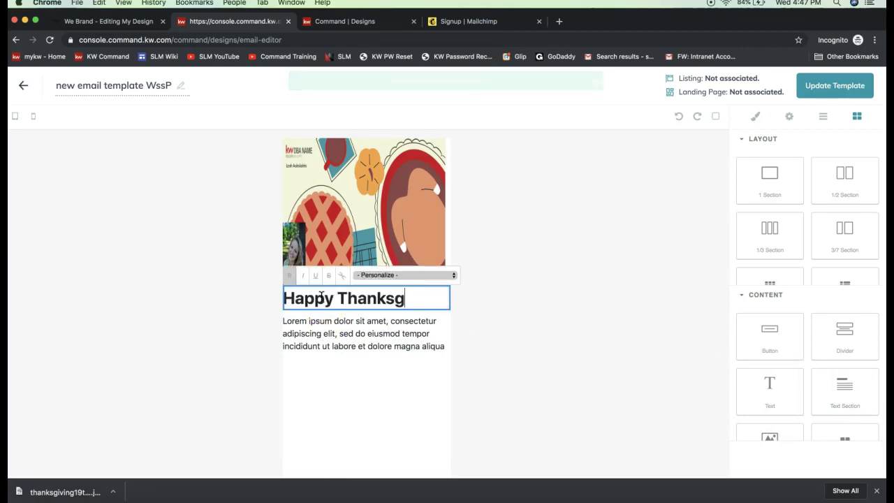
# - Replace the placeholder paragraph with "I hope you had a wonderful holiday with your family and your pants got too tight! Enjoy your day swimming in mashed potatoes!"
pyautogui.tripleClick(364, 342)
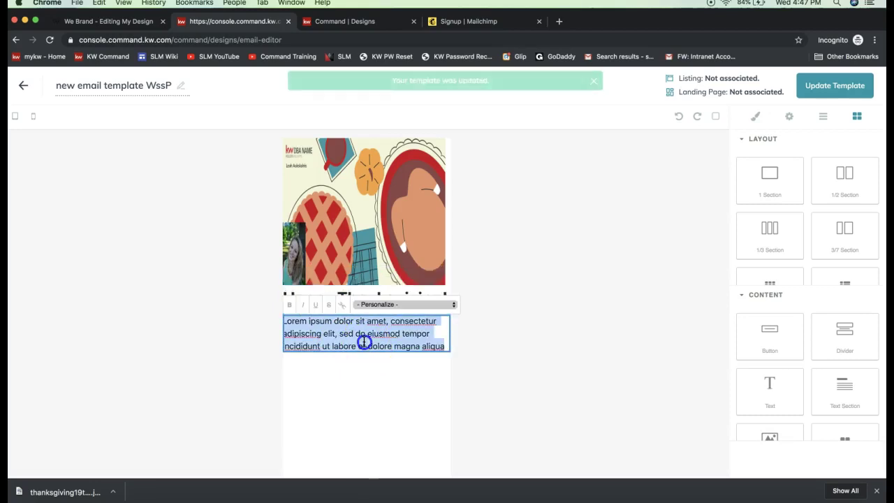
pyautogui.write('hope you had a wonderf')
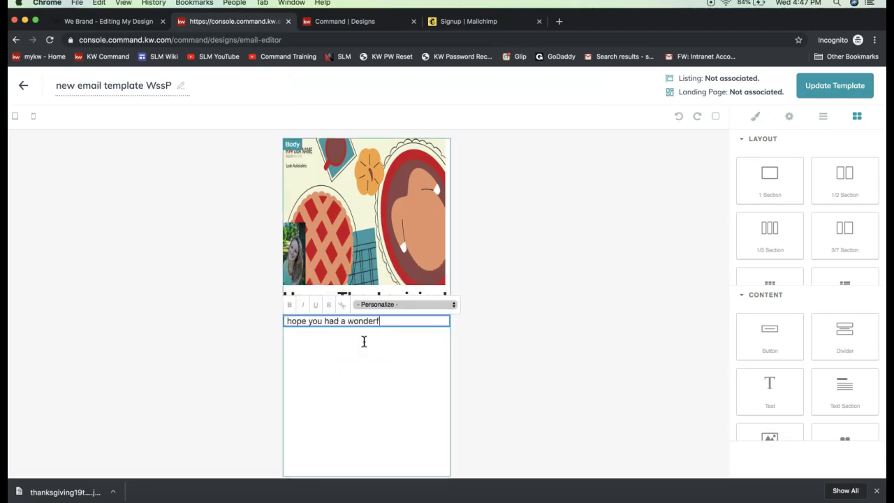
pyautogui.write('ul holiday with your family and your pant')
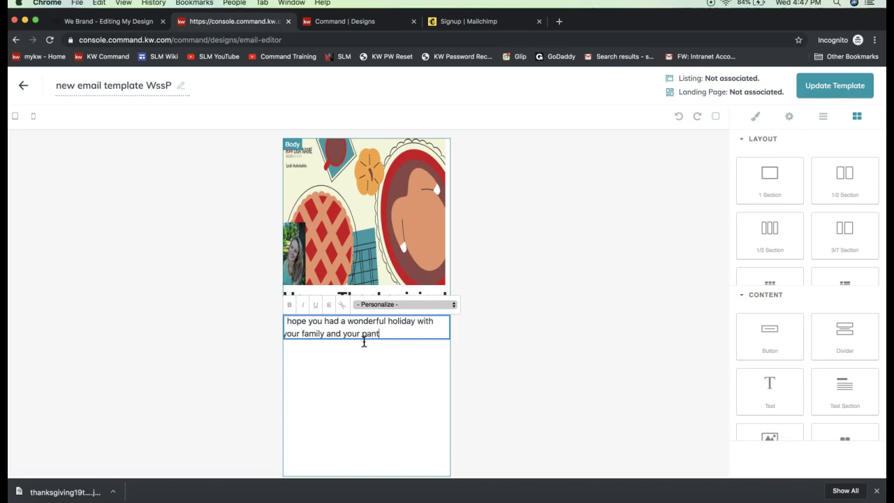
pyautogui.write('Enjoy your day swimming in')
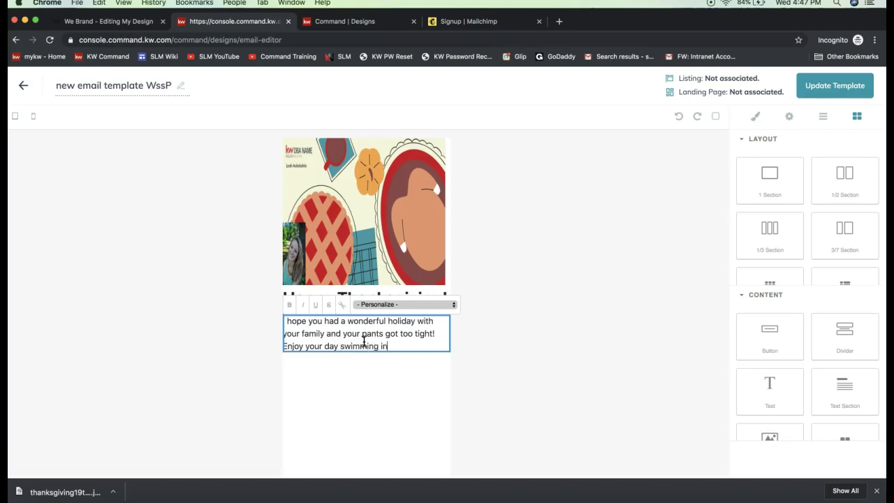
pyautogui.write(' mashed potatoes!')
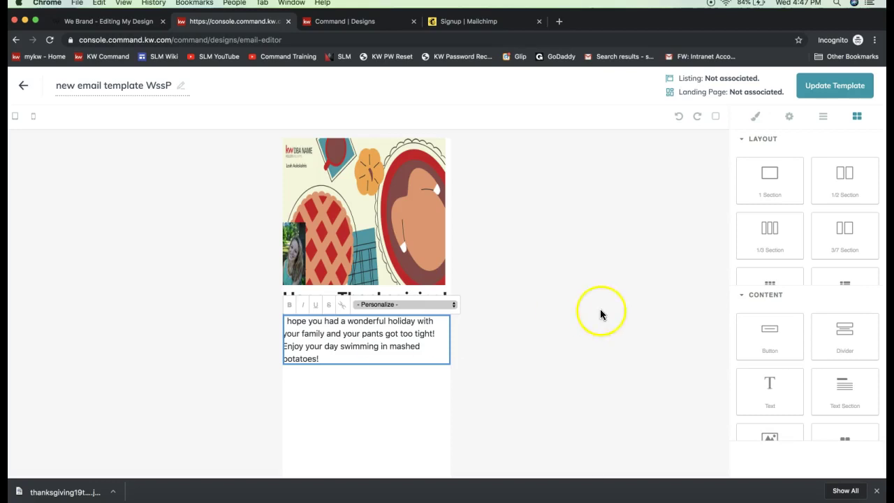
pyautogui.click(598, 314)
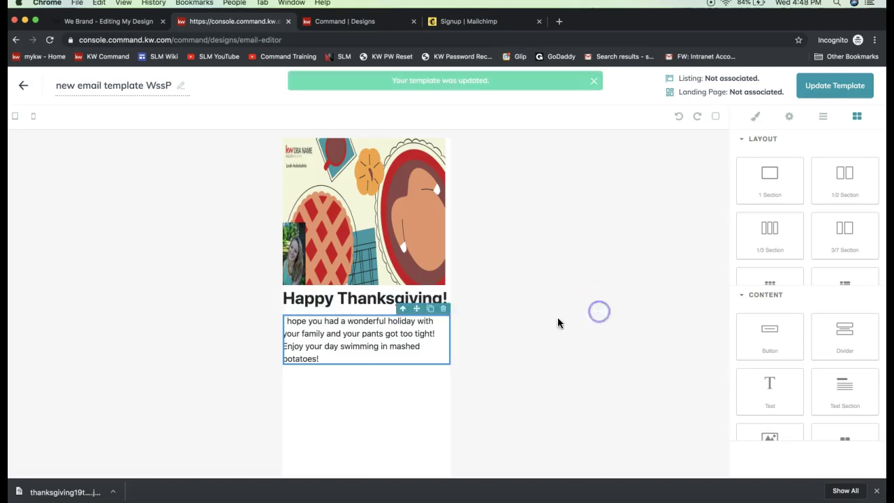
pyautogui.click(332, 349)
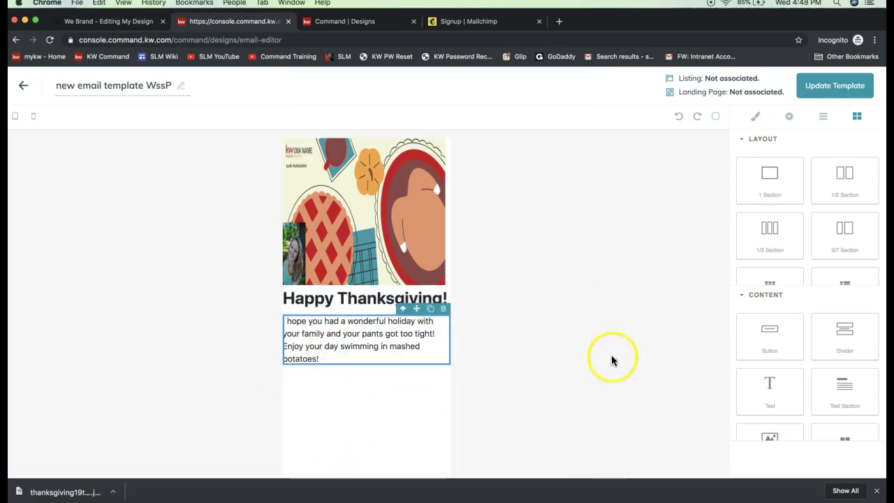
# - Add a divider below the Thanksgiving paragraph and a text block beneath the divider
pyautogui.scroll(-2, 791, 326)
pyautogui.scroll(2, 790, 326)
pyautogui.moveTo(852, 338); pyautogui.dragTo(389, 392)
pyautogui.scroll(-2, 776, 328)
pyautogui.moveTo(782, 347); pyautogui.dragTo(406, 410)
# - Fill the new text block with a signature: "Sincerely,", a blank line, the sender's first name, "Phone #" and "Email Address" on separate lines
pyautogui.click(336, 385)
pyautogui.tripleClick(336, 384)
pyautogui.write('Sincerely')
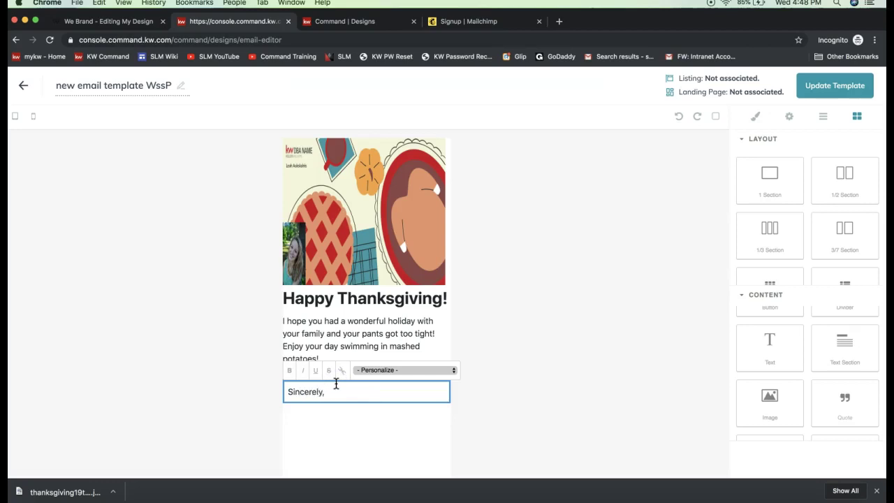
pyautogui.write(',')
pyautogui.press('Return')
pyautogui.press('Return')
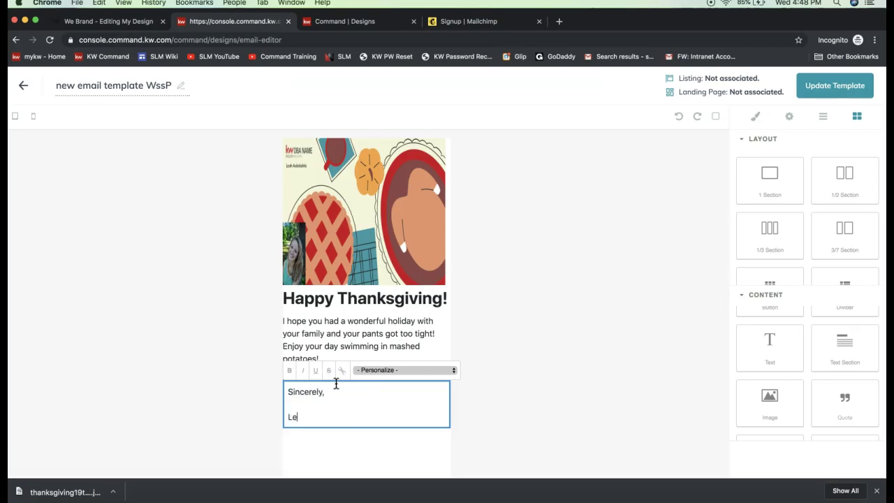
pyautogui.write('Leah')
pyautogui.press('Return')
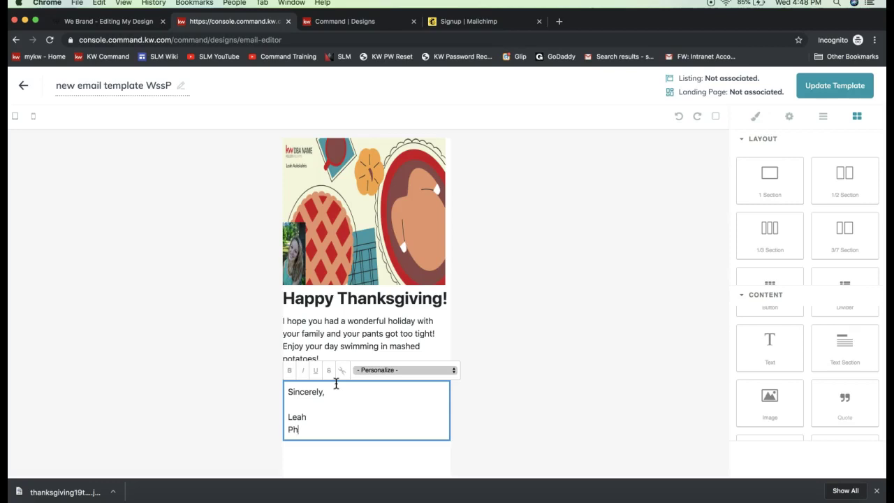
pyautogui.write('Phone #')
pyautogui.press('Return')
pyautogui.write('Email')
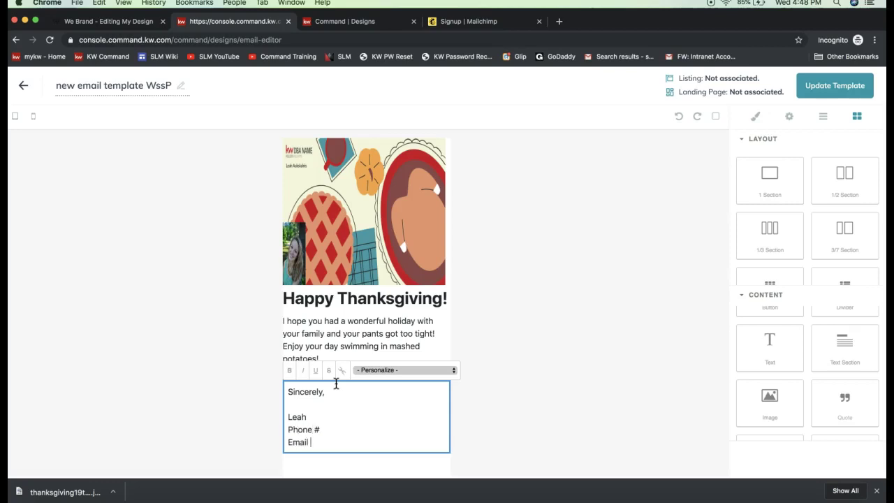
pyautogui.write(' Address')
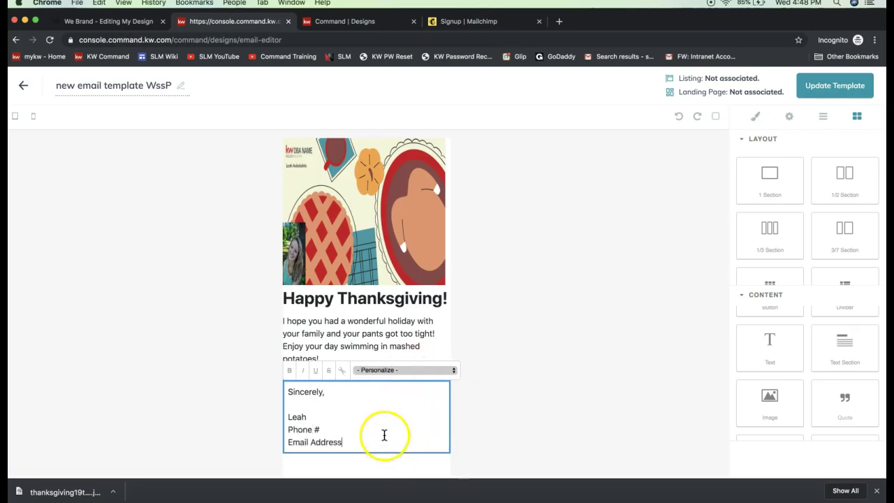
pyautogui.click(517, 398)
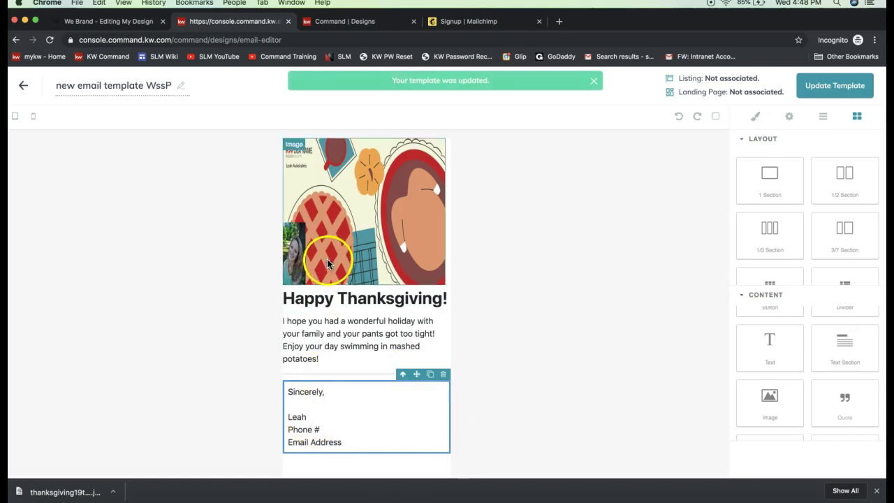
# - Reduce the height of the Thanksgiving image so it looks less stretched
pyautogui.click(300, 278)
pyautogui.moveTo(354, 287); pyautogui.dragTo(358, 250)
pyautogui.click(519, 261)
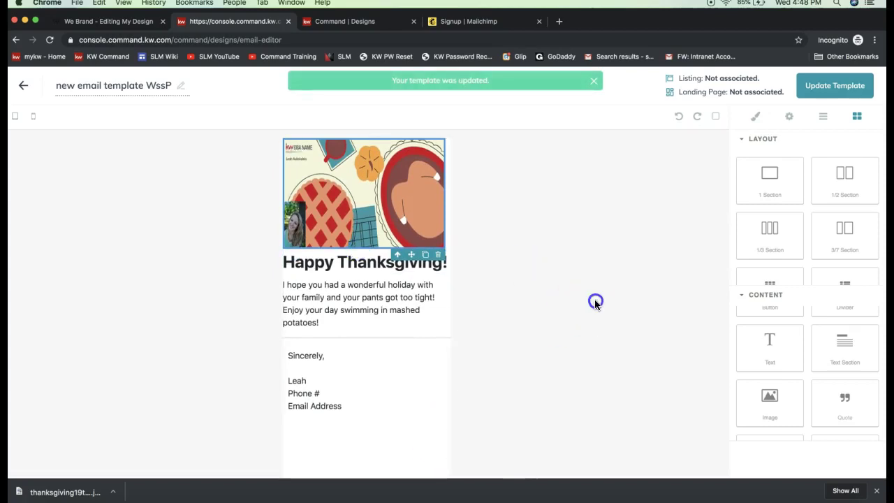
# - Rename the email template "Email Thanksgiving Piece"
pyautogui.click(148, 85)
pyautogui.write('Thanks')
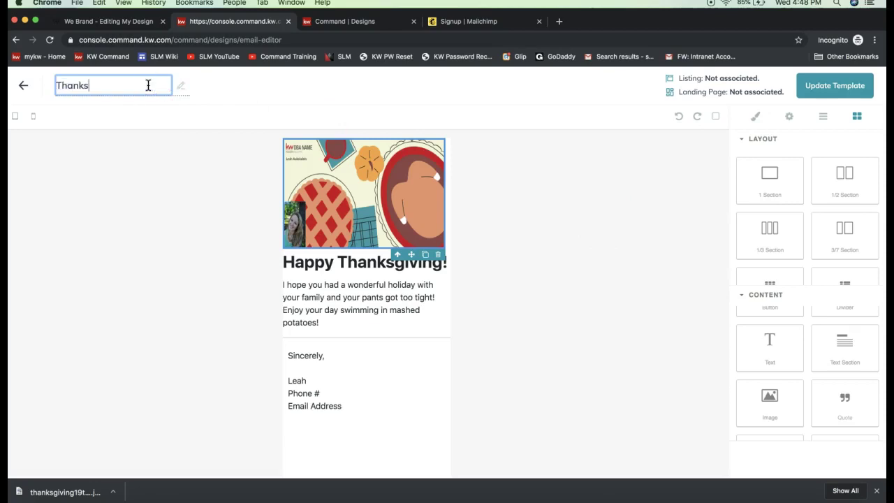
pyautogui.write('giving Piece')
pyautogui.press('super+Left')
pyautogui.write('Email')
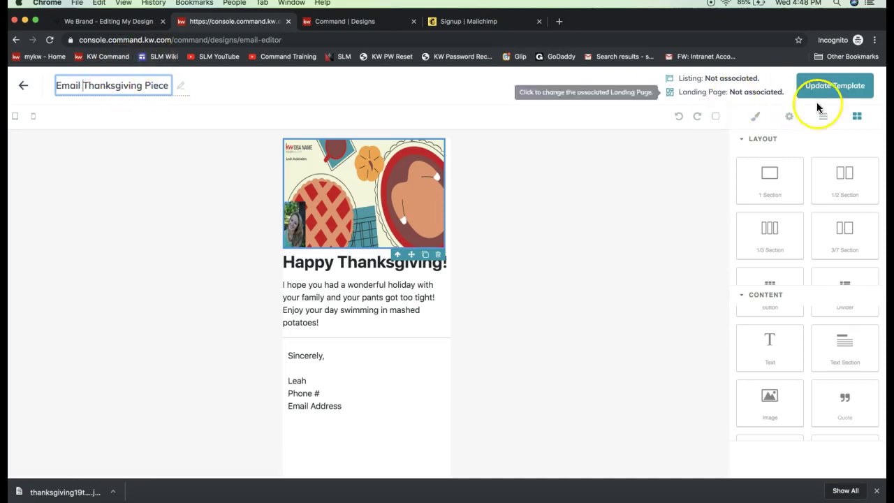
# - Update the email template and return to the design templates, saving and applying the unsaved changes
pyautogui.click(825, 93)
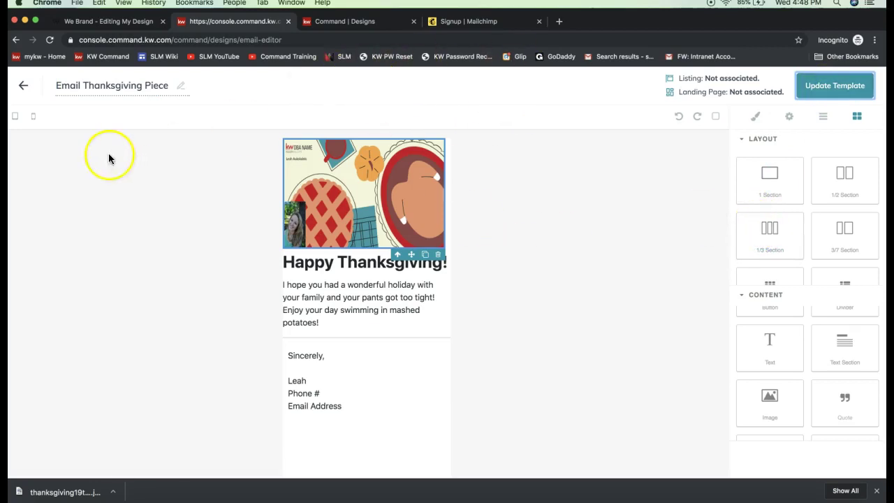
pyautogui.click(24, 87)
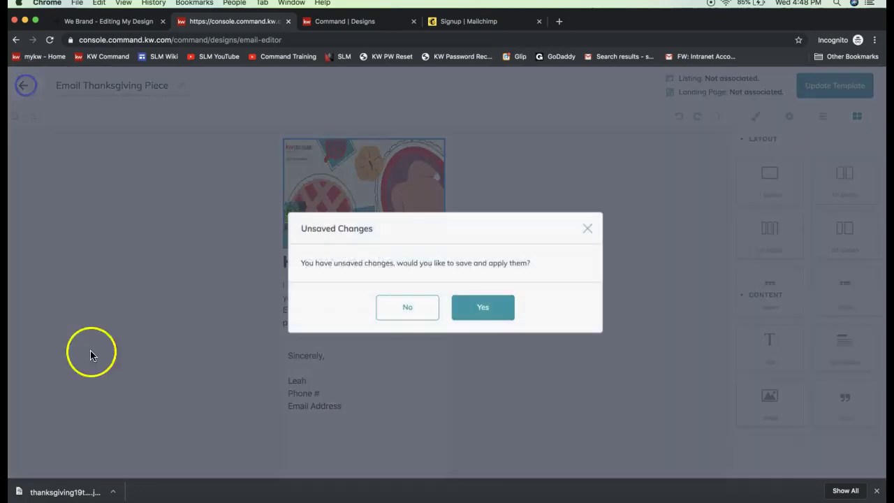
pyautogui.click(491, 314)
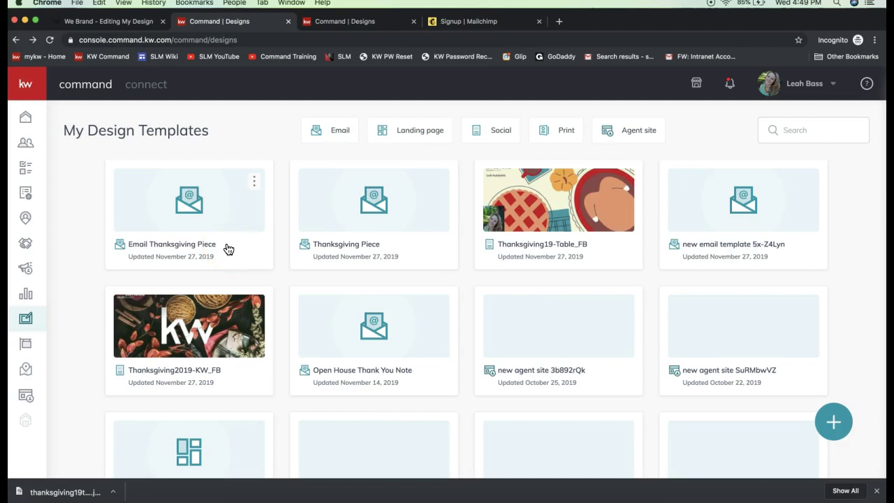
# - Leave Designs for Campaigns and start a new campaign of type Email
pyautogui.click(25, 269)
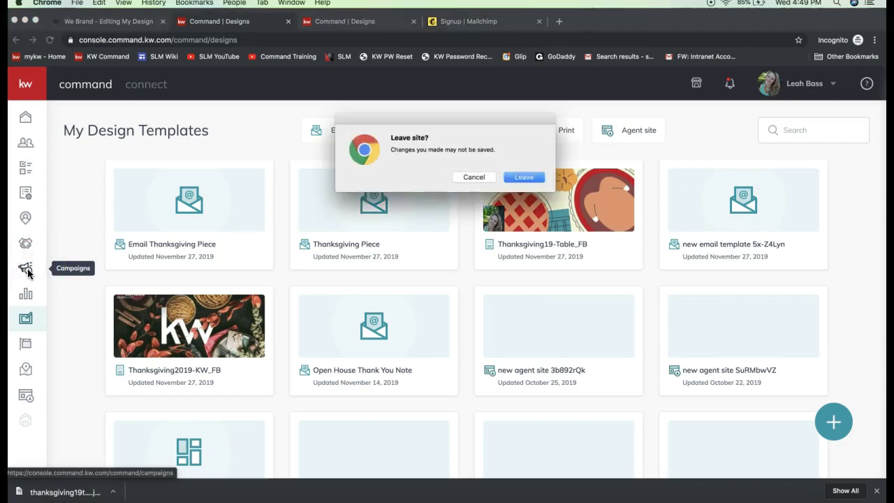
pyautogui.click(521, 178)
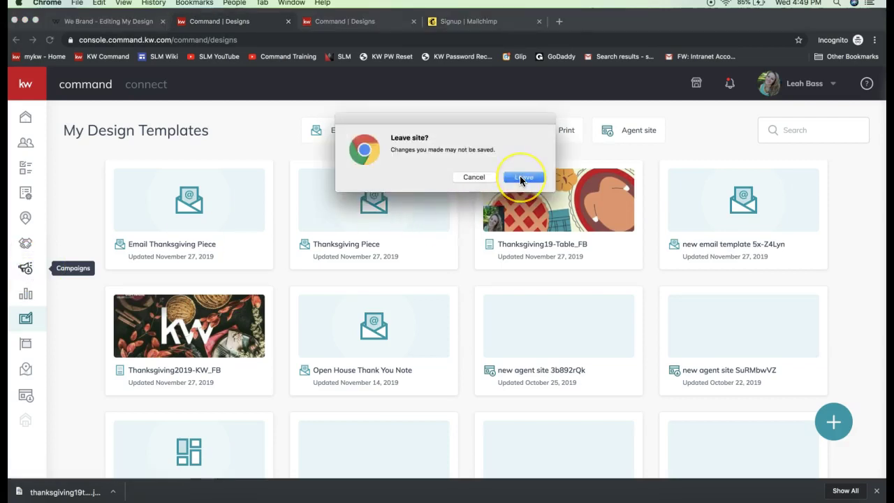
pyautogui.click(26, 270)
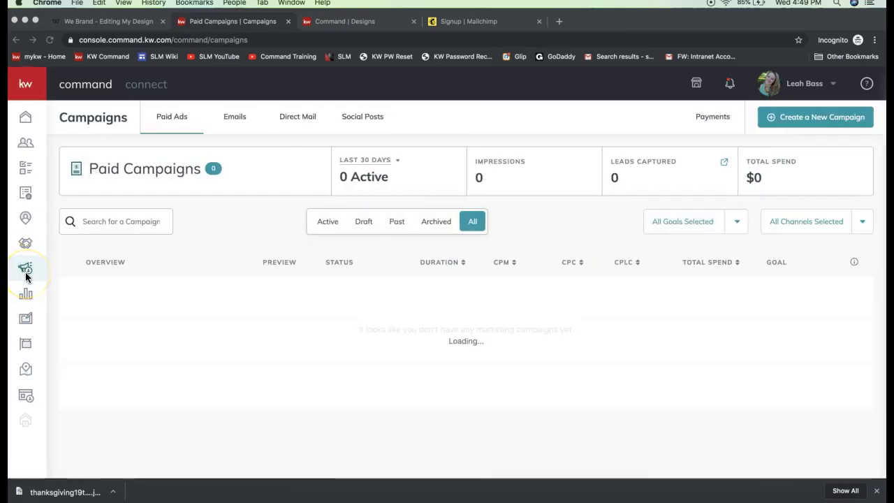
pyautogui.click(27, 274)
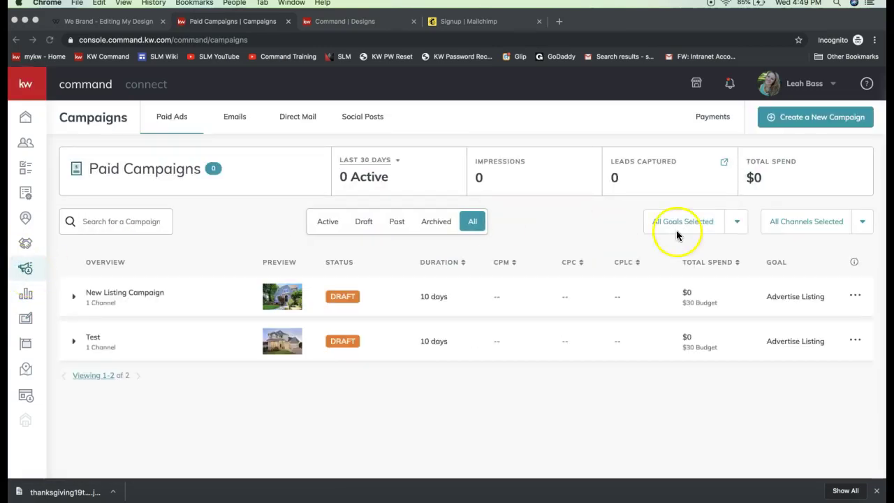
pyautogui.click(807, 119)
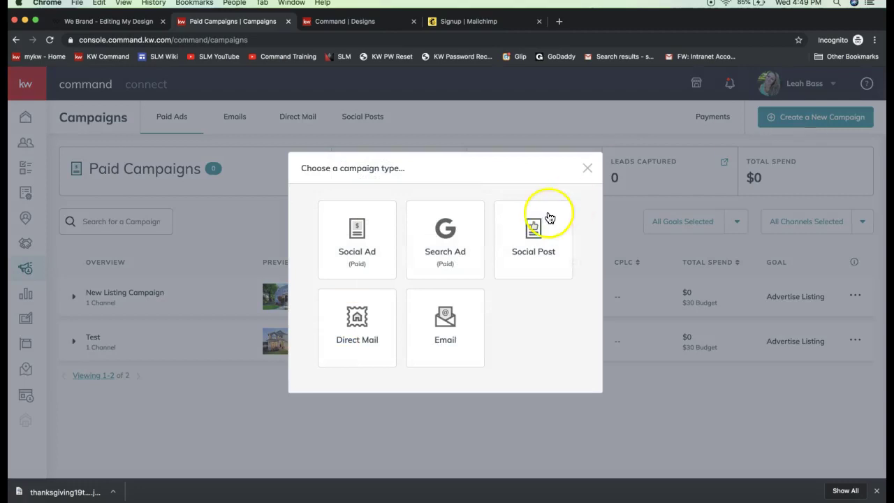
pyautogui.click(447, 344)
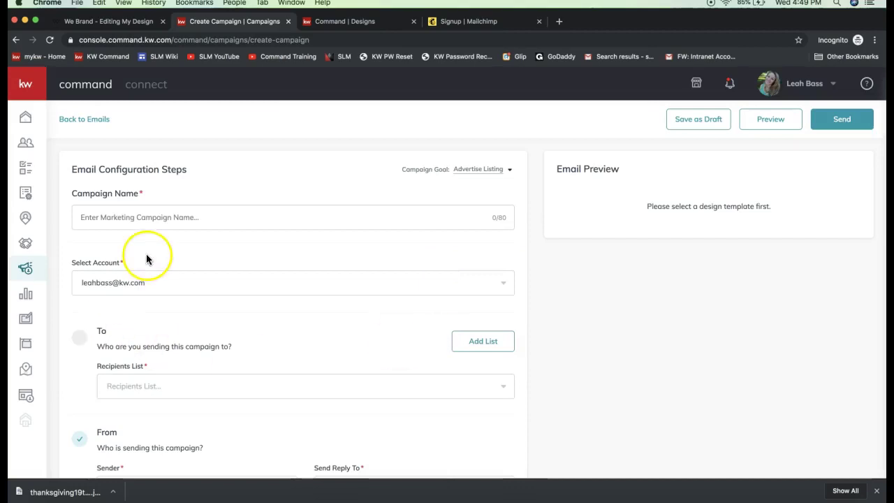
# - Name the email campaign "Thanksgiving" and check the sending account options
pyautogui.scroll(-3, 144, 257)
pyautogui.scroll(-4, 145, 253)
pyautogui.scroll(7, 146, 253)
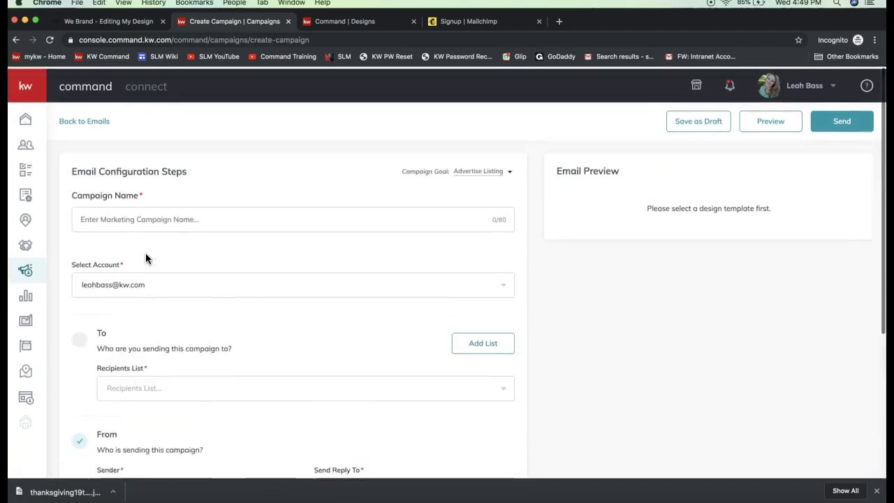
pyautogui.tripleClick(137, 193)
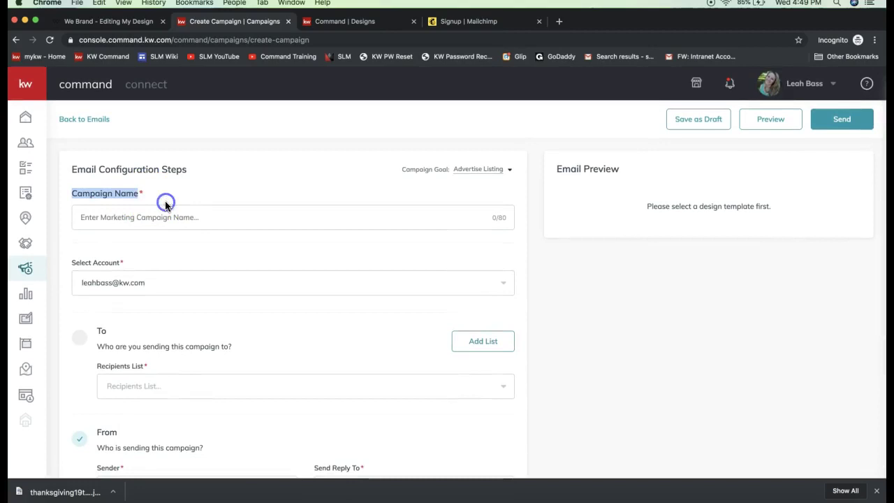
pyautogui.click(131, 217)
pyautogui.write('Thanksgiving')
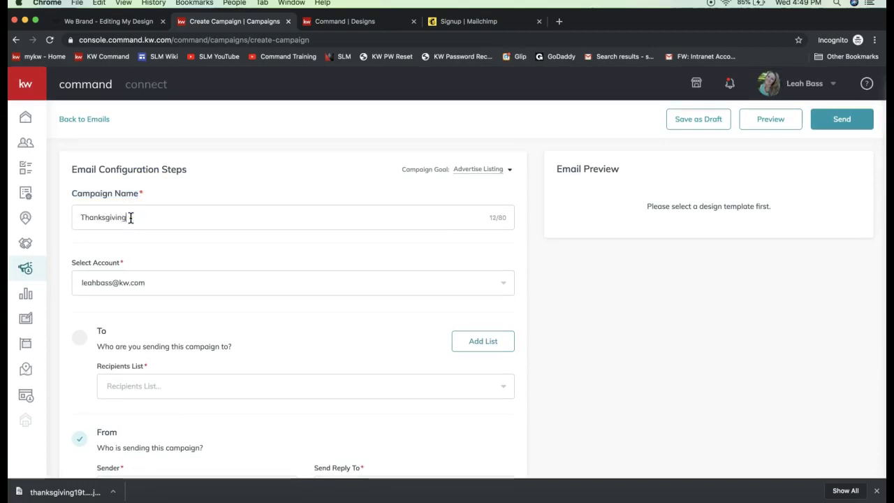
pyautogui.click(136, 288)
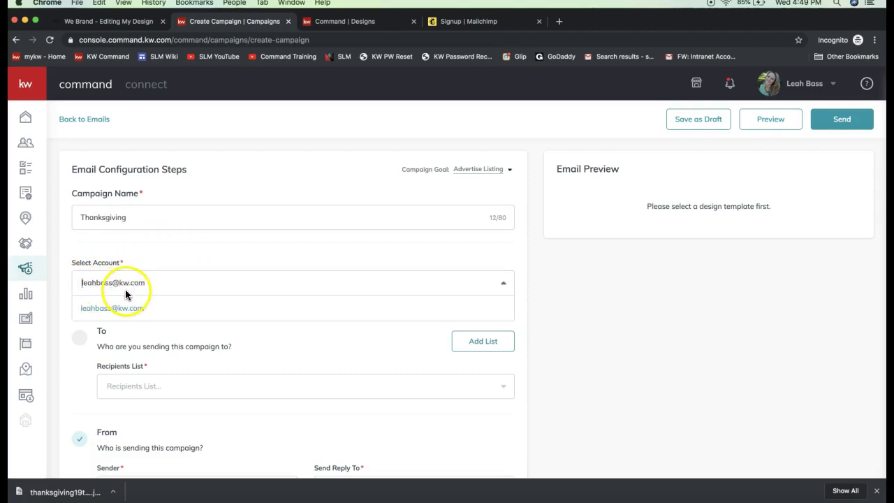
pyautogui.click(129, 285)
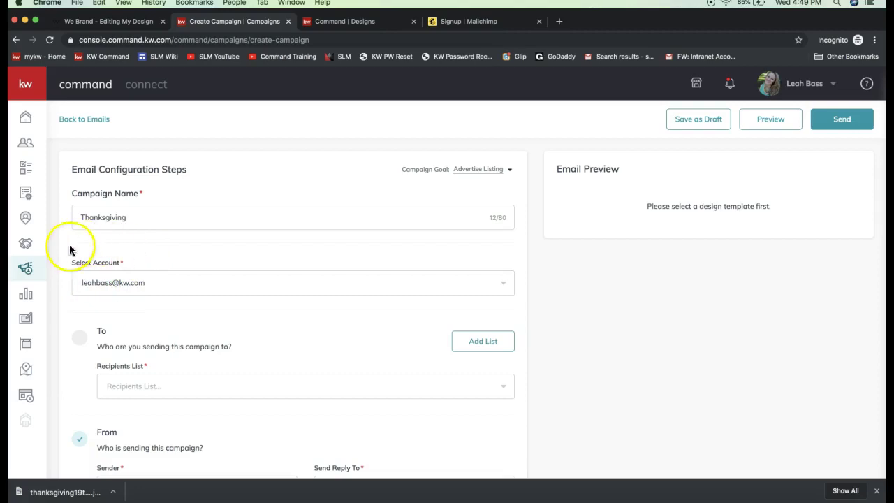
pyautogui.moveTo(70, 264); pyautogui.dragTo(128, 268)
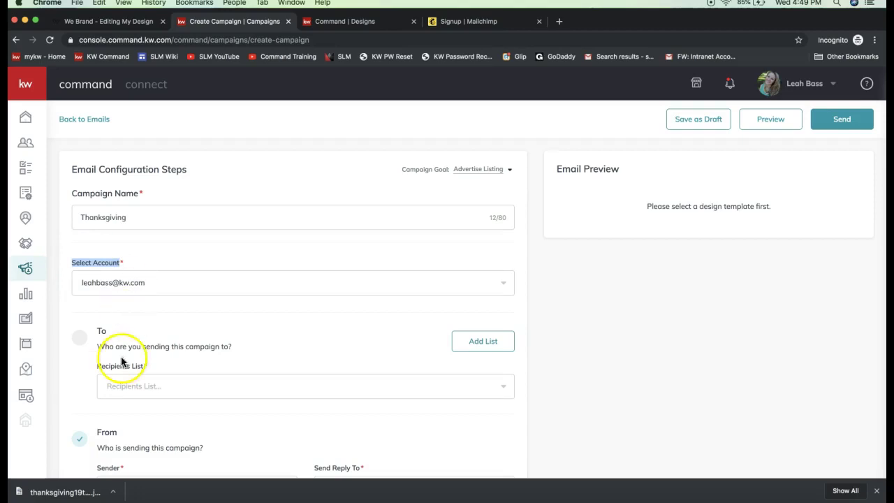
# - Set the campaign's recipients list to SLM
pyautogui.scroll(-1, 116, 335)
pyautogui.scroll(-2, 102, 297)
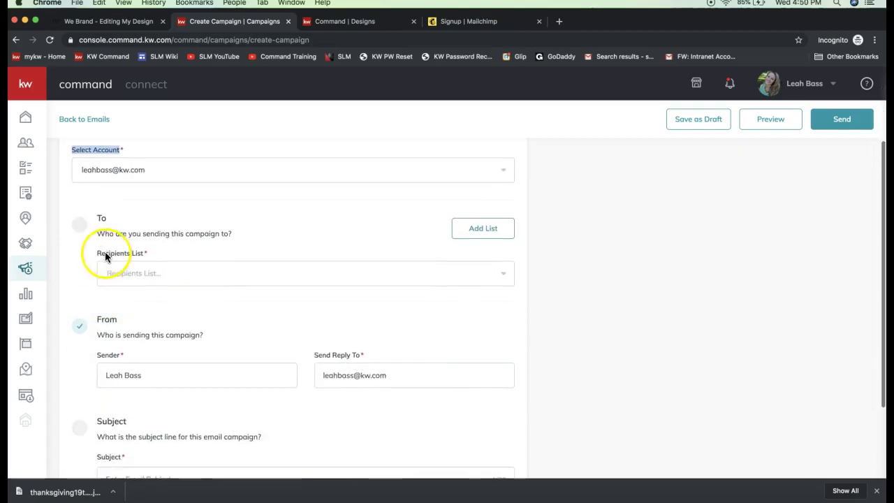
pyautogui.moveTo(96, 253); pyautogui.dragTo(155, 257)
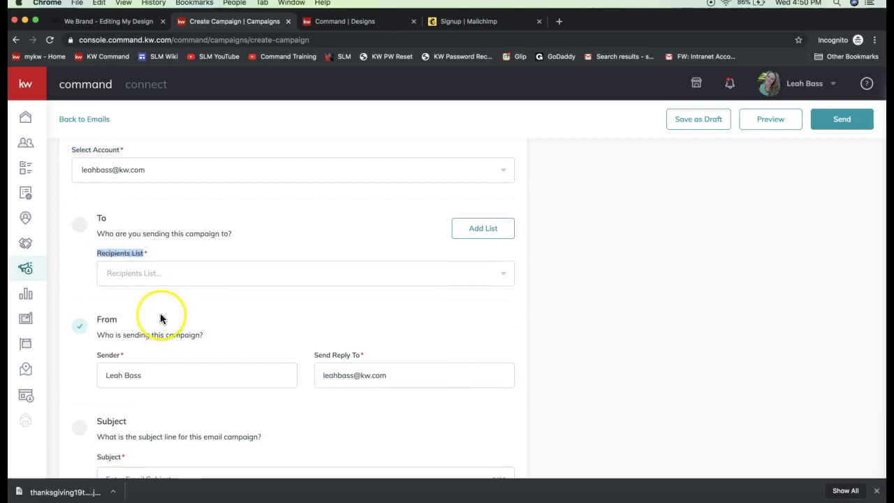
pyautogui.click(145, 272)
pyautogui.click(123, 301)
pyautogui.click(116, 274)
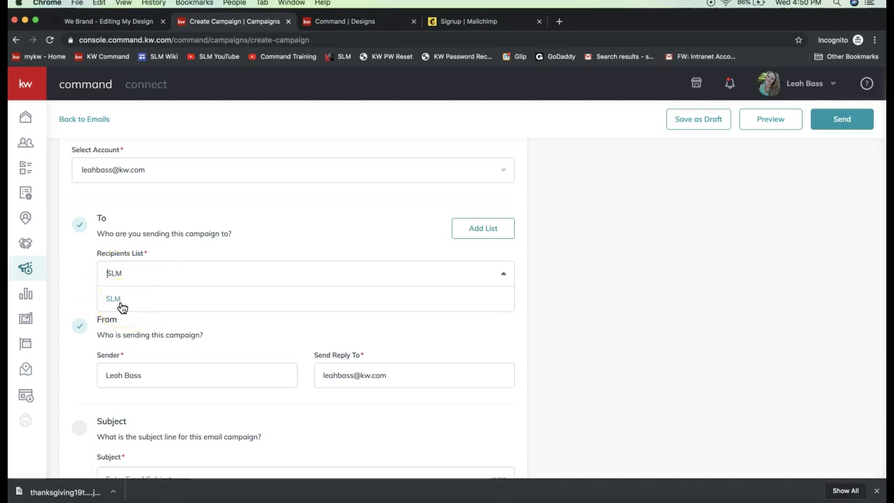
pyautogui.click(259, 242)
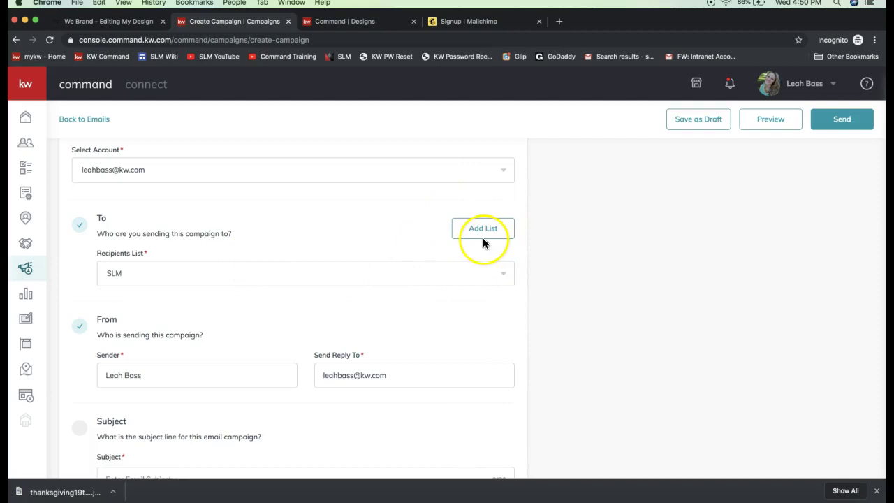
pyautogui.click(148, 273)
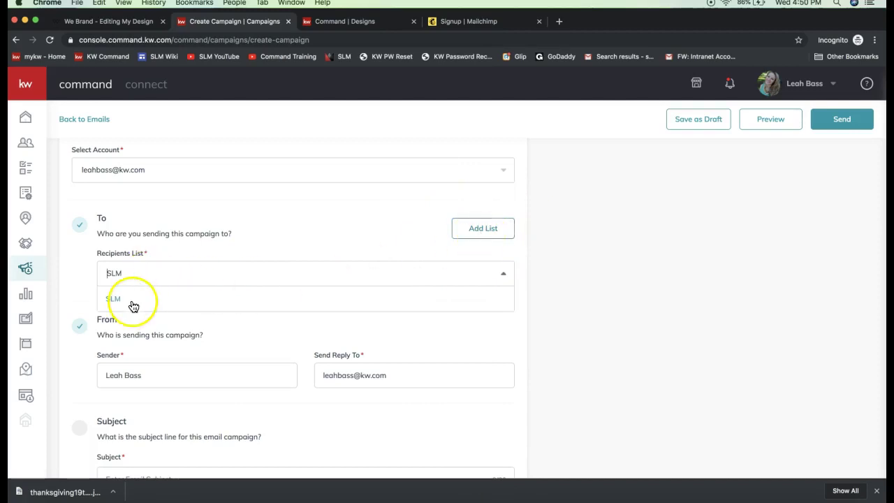
pyautogui.click(148, 253)
# - Review the sender and reply-to fields and set the email subject to "Wishing You a Very Happy Thanksgiving!"
pyautogui.scroll(-1, 147, 255)
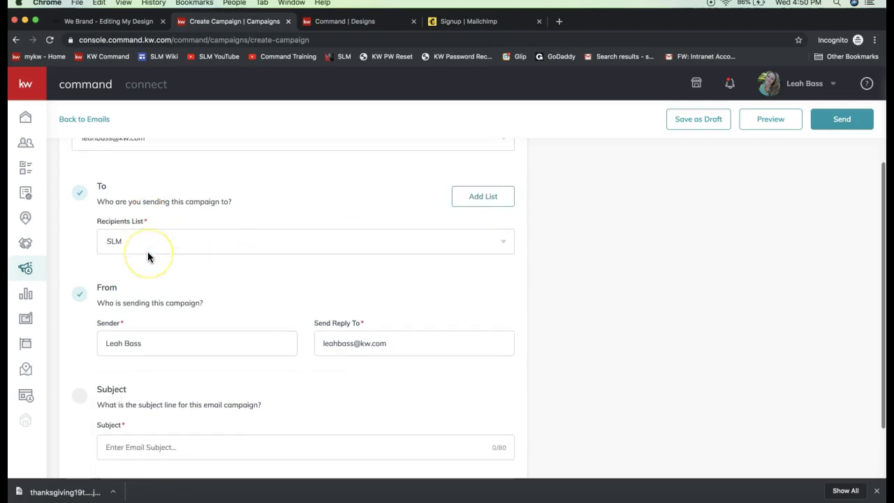
pyautogui.scroll(-2, 147, 256)
pyautogui.moveTo(124, 220); pyautogui.dragTo(92, 220)
pyautogui.click(109, 278)
pyautogui.click(349, 268)
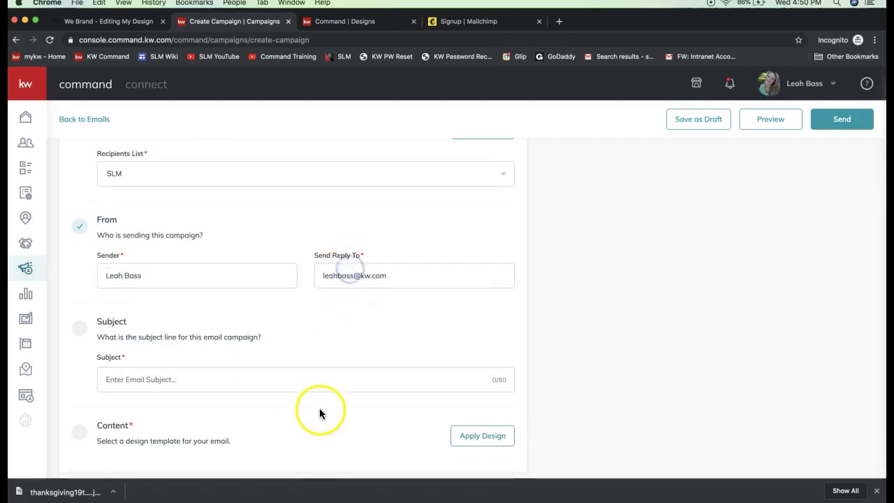
pyautogui.scroll(-1, 319, 413)
pyautogui.doubleClick(114, 315)
pyautogui.click(129, 373)
pyautogui.write('Ha')
pyautogui.press('BackSpace')
pyautogui.press('BackSpace')
pyautogui.write('Wishing You a Very Happy Thanksgiving!')
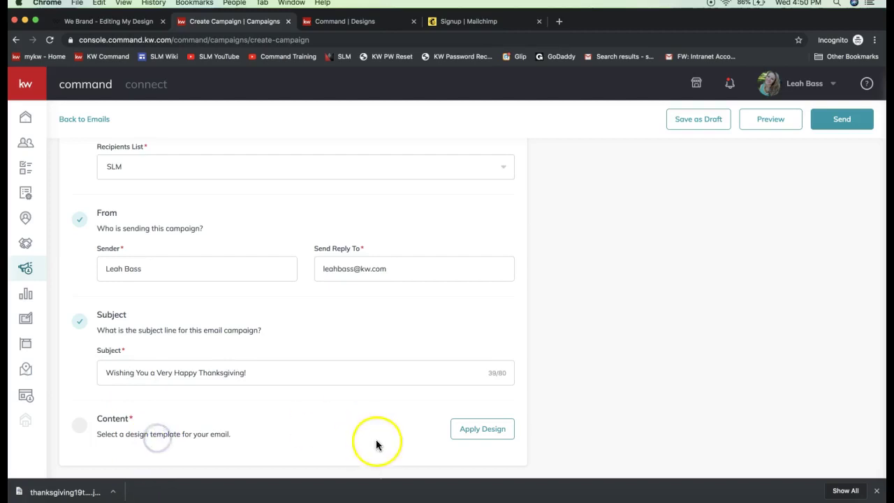
# - Apply the "Email Thanksgiving Piece" design template as the campaign's content
pyautogui.click(472, 439)
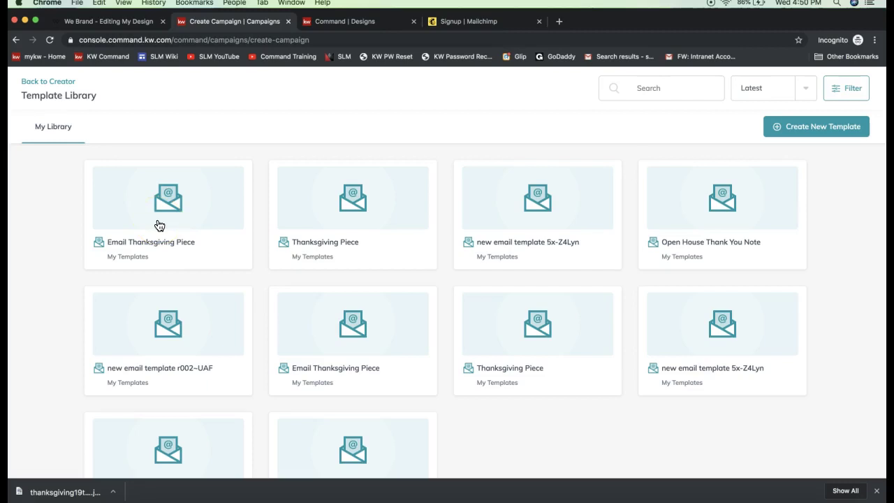
pyautogui.click(131, 213)
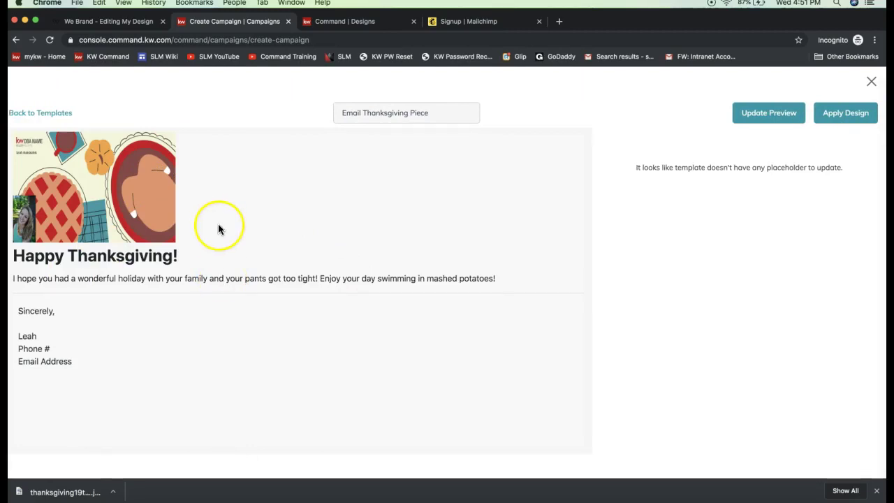
pyautogui.click(851, 122)
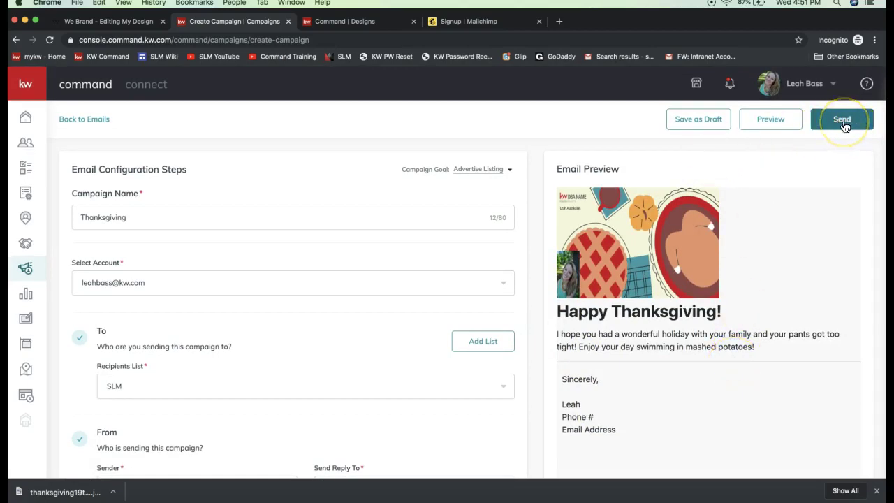
# - Preview the campaign email in desktop, tablet and mobile layouts, and return to the email configuration
pyautogui.click(771, 129)
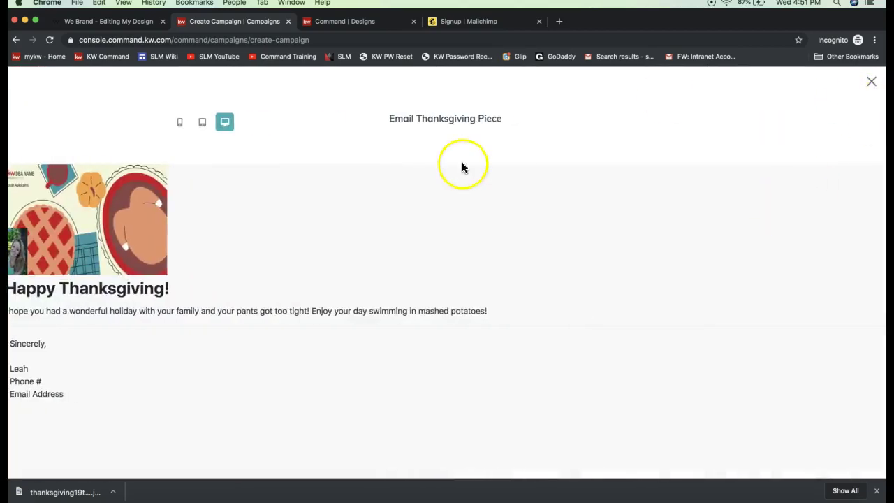
pyautogui.click(202, 124)
pyautogui.click(180, 124)
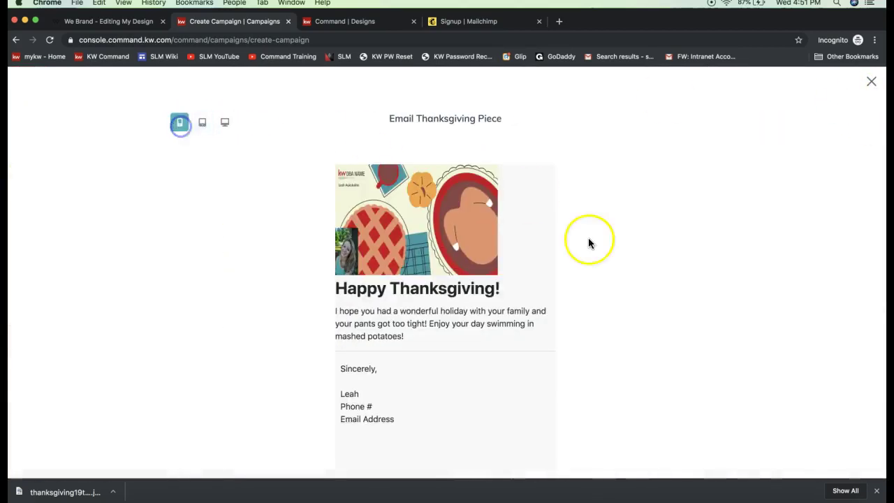
pyautogui.click(871, 82)
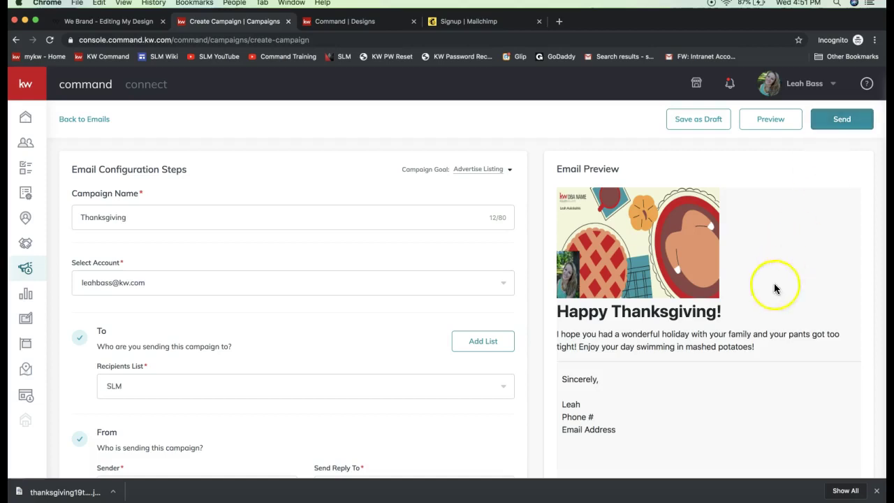
pyautogui.hotkey('alt', 'p')
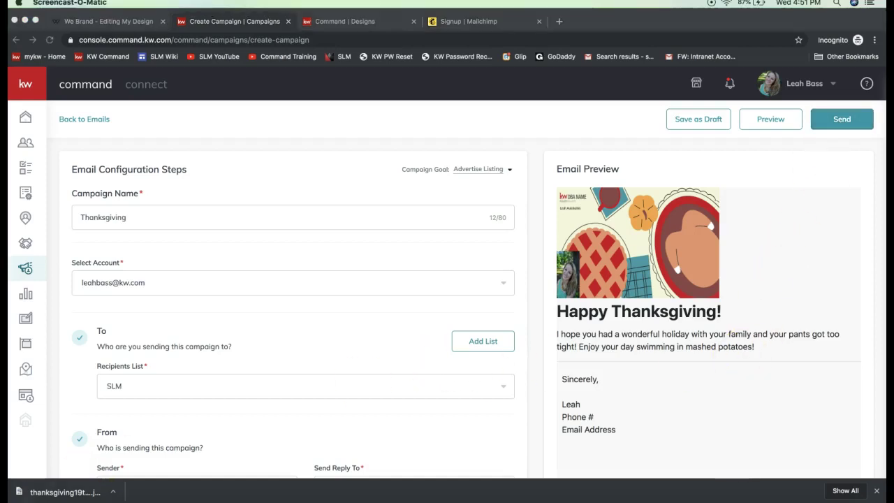